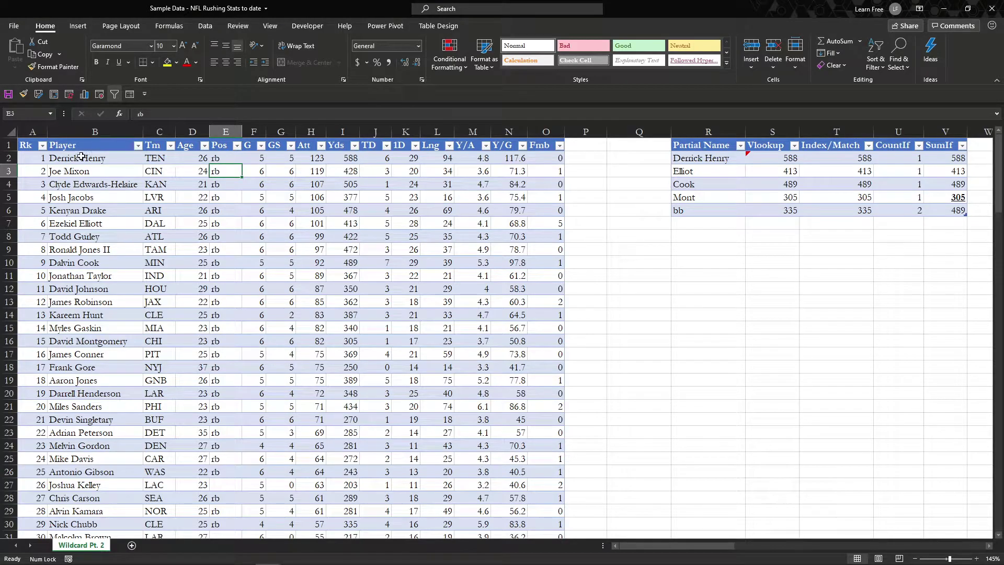
- Examine the player rushing stats table and the list of partial names in the lookup table
left_click_drag(32, 149, 479, 311)
left_click(480, 252)
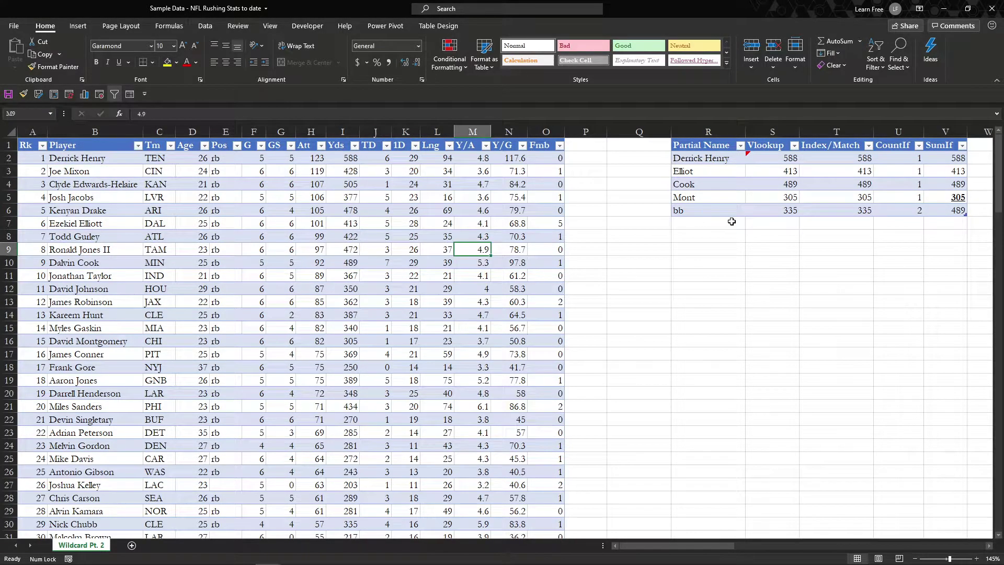
left_click(779, 160)
left_click(700, 157)
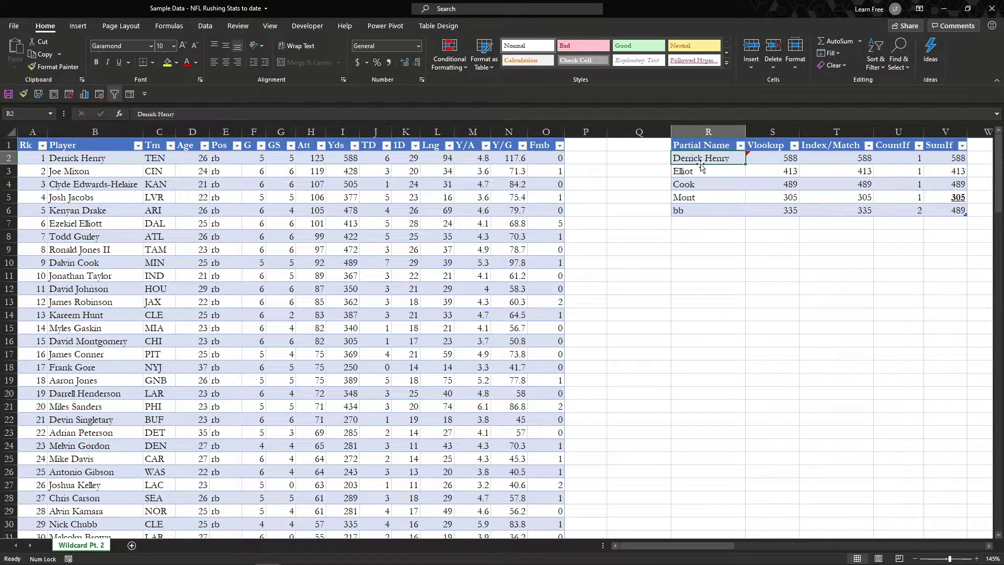
left_click_drag(700, 156, 704, 207)
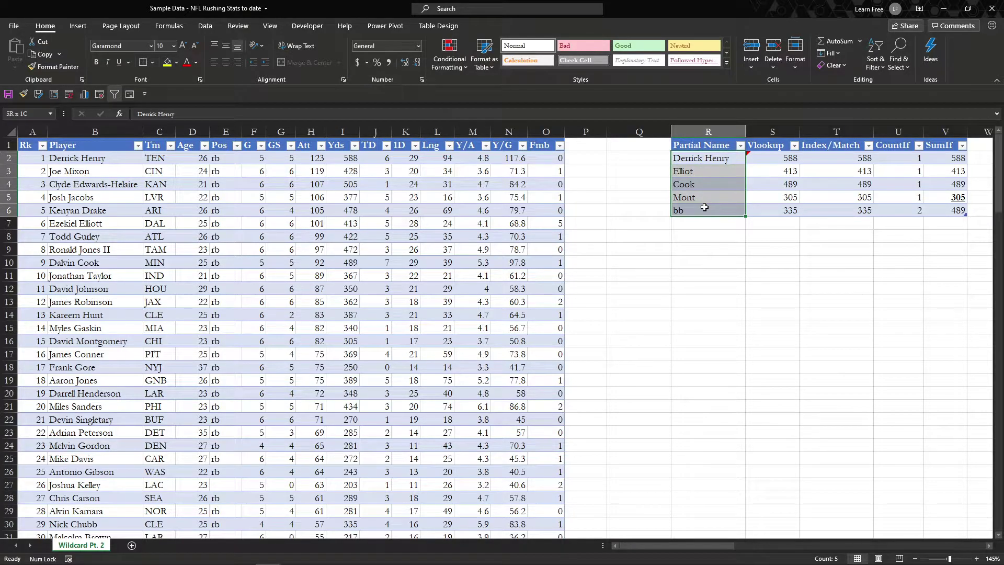
left_click(727, 161)
left_click_drag(55, 170, 328, 301)
left_click_drag(204, 240, 208, 248)
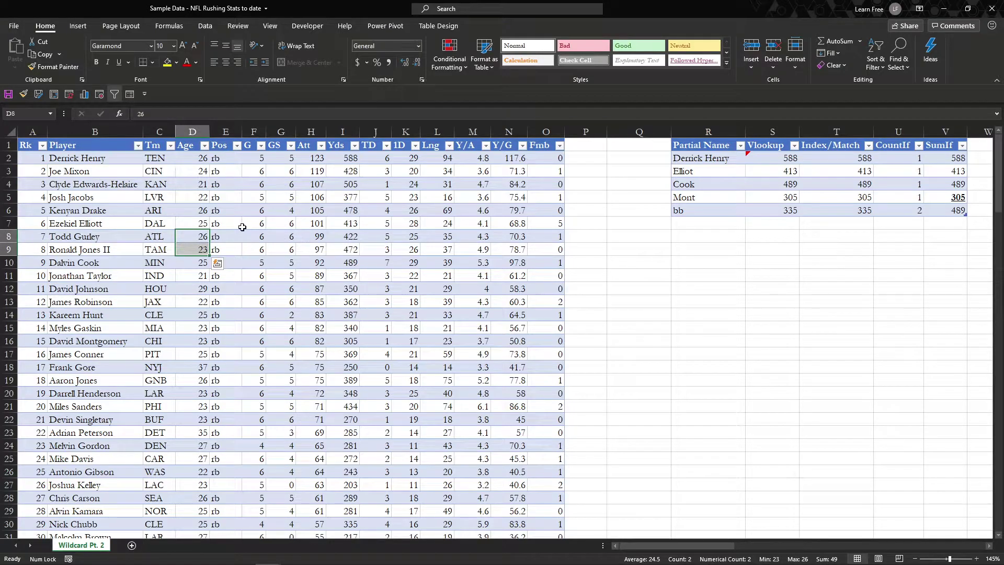
left_click(743, 164)
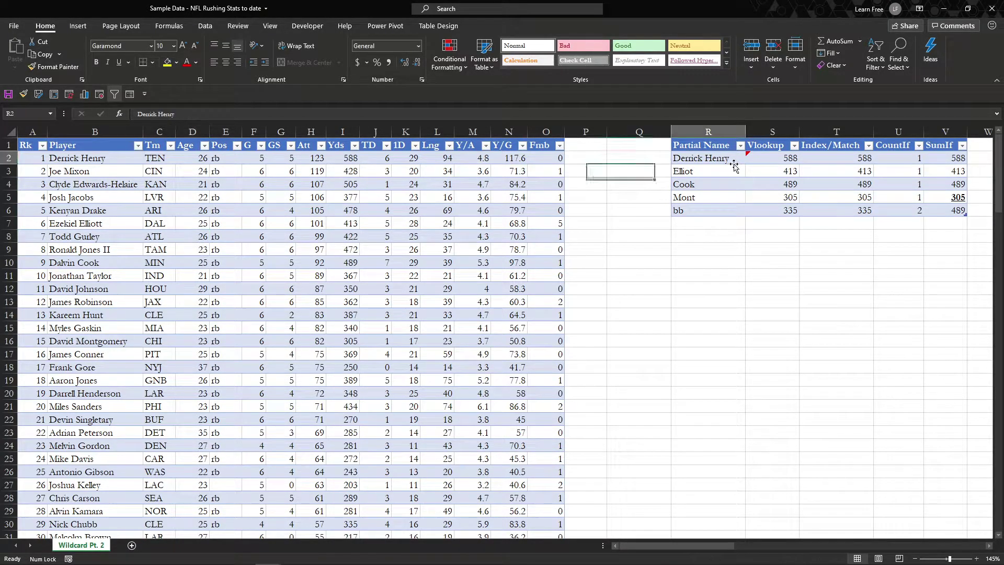
- Review the VLOOKUP formula in S2 and the Index/Match, CountIf and SumIf formulas in the same row
left_click(778, 160)
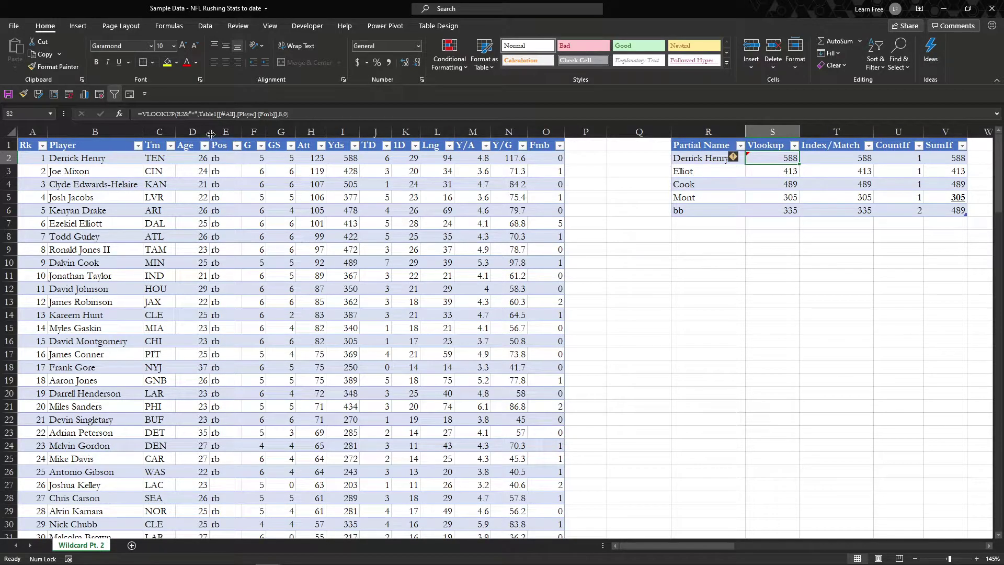
left_click(182, 115)
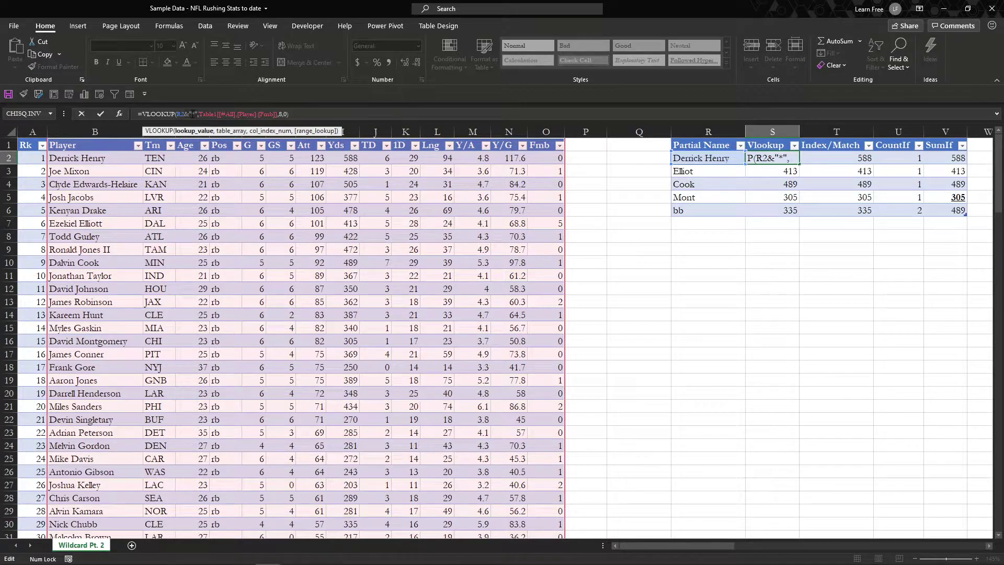
key("ctrl+Return")
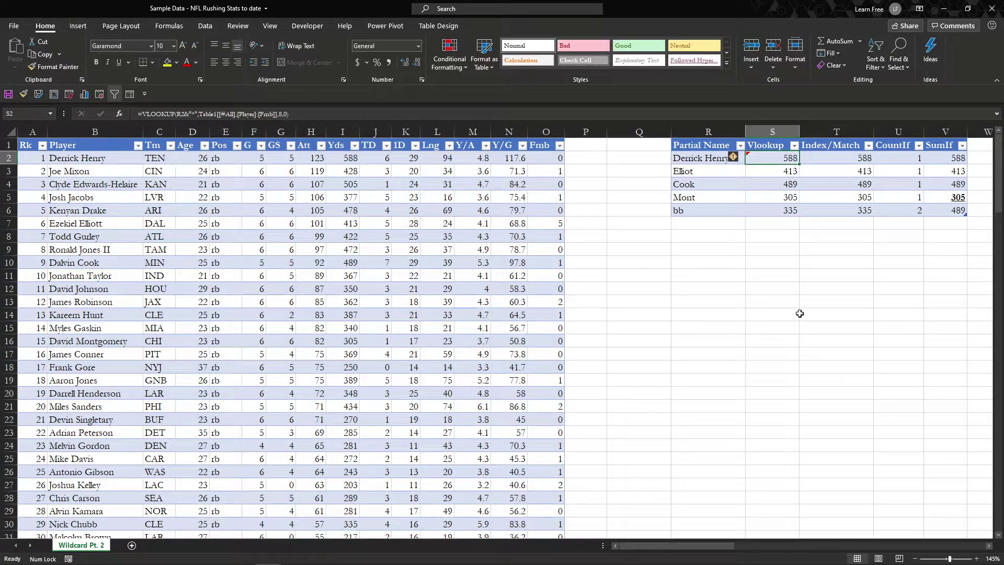
left_click(830, 155)
left_click(900, 156)
left_click(945, 158)
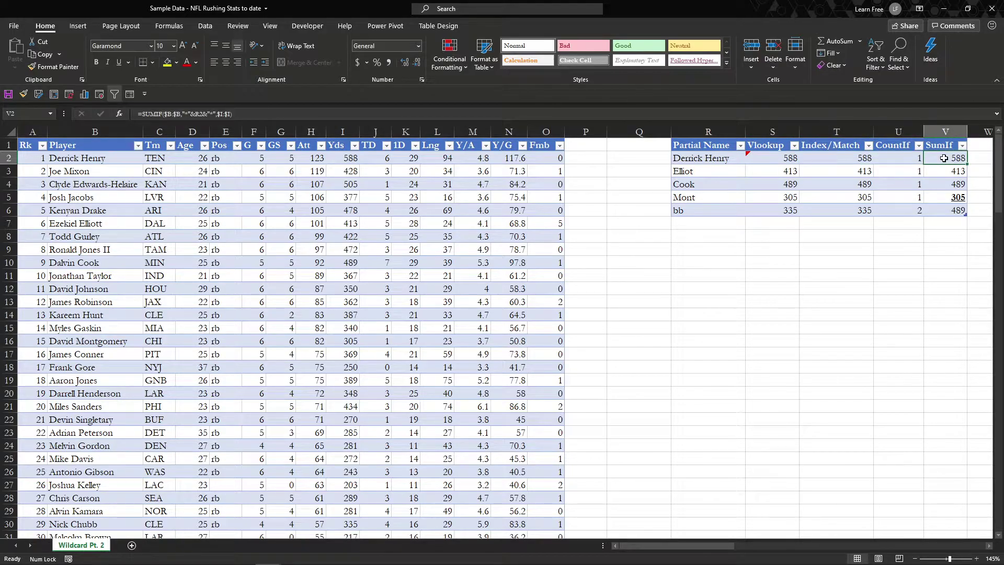
- Test the lookups by entering the full name Todd Gurley in R2, followed by only the first name Todd
left_click(719, 162)
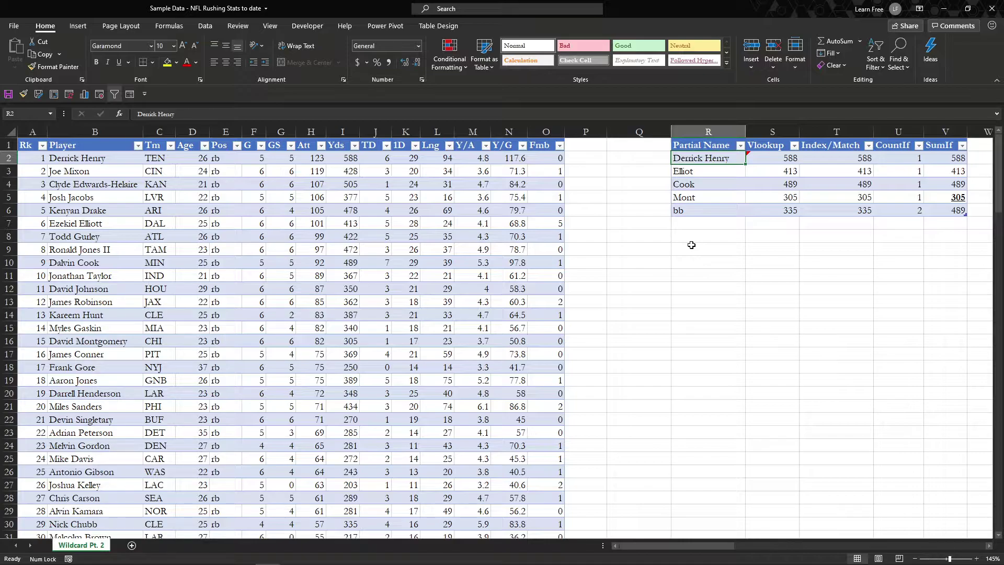
type("Todd Gurley")
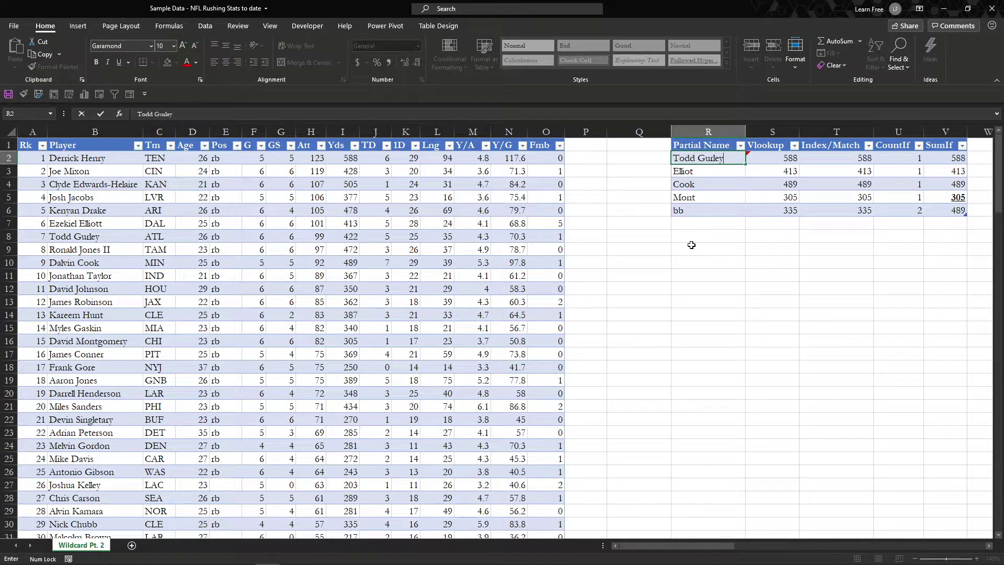
key("Return")
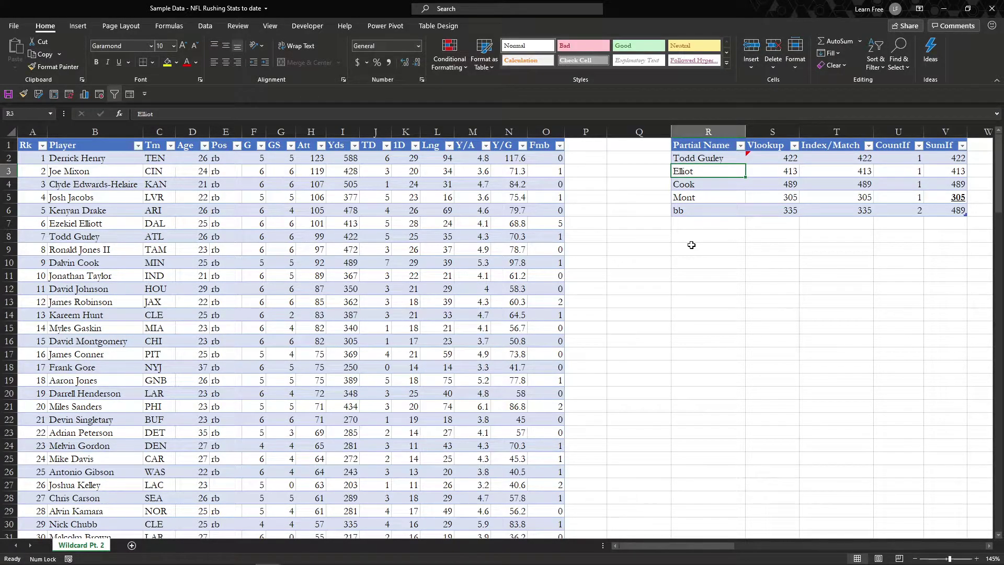
key("Up")
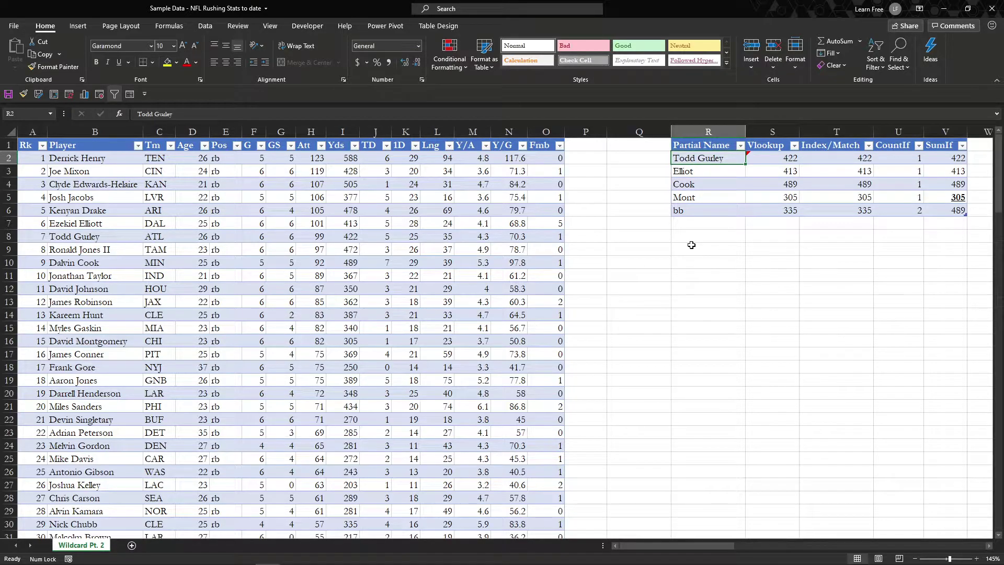
type("Todd")
key("Return")
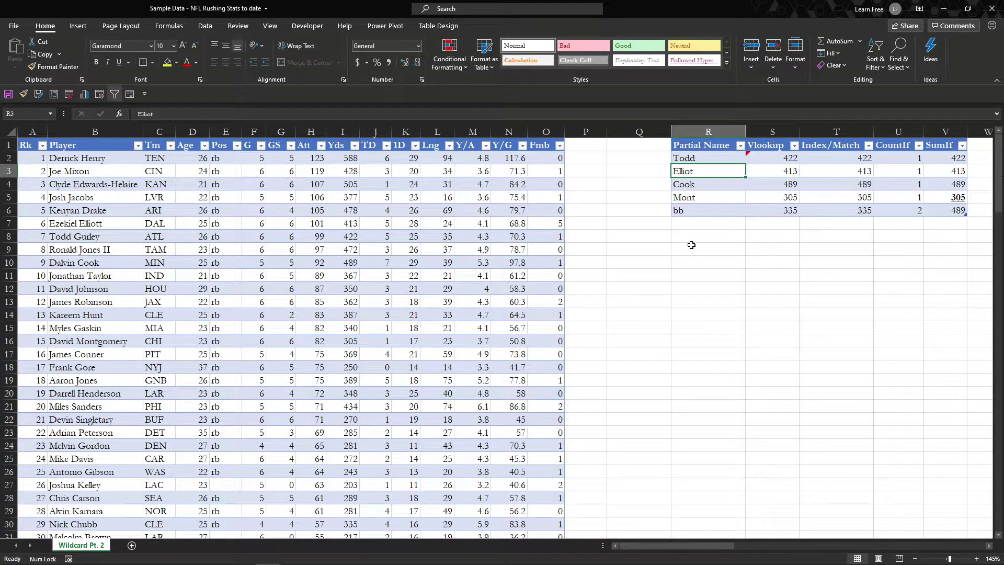
- Replace the partial name in R2 with the last-name fragment Gur
key("Up")
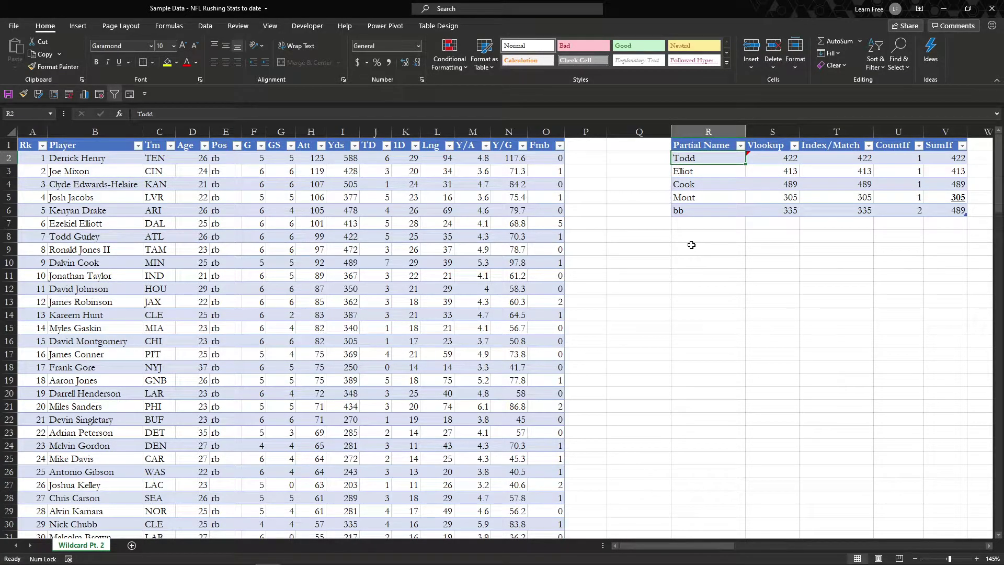
type("Gur")
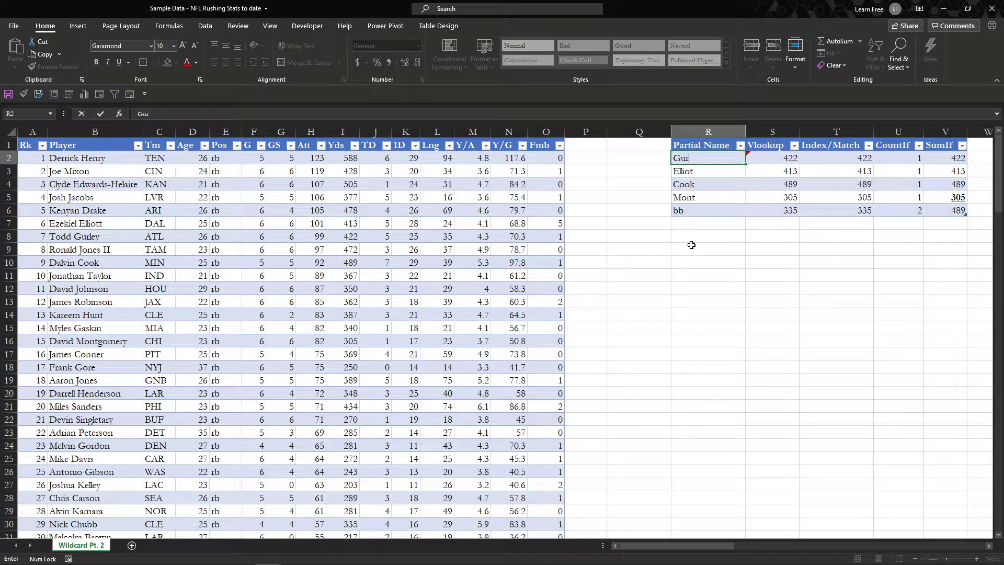
key("Return")
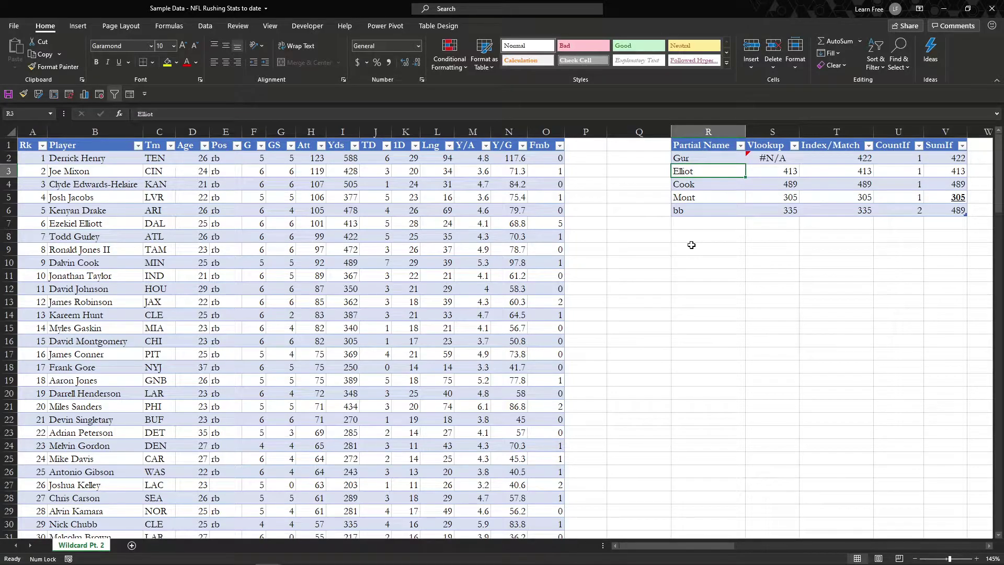
- Inspect the VLOOKUP formula in S2 and compare the fragment in R2 with Todd Gurley's entry in the Player column
key("Up")
key("Right")
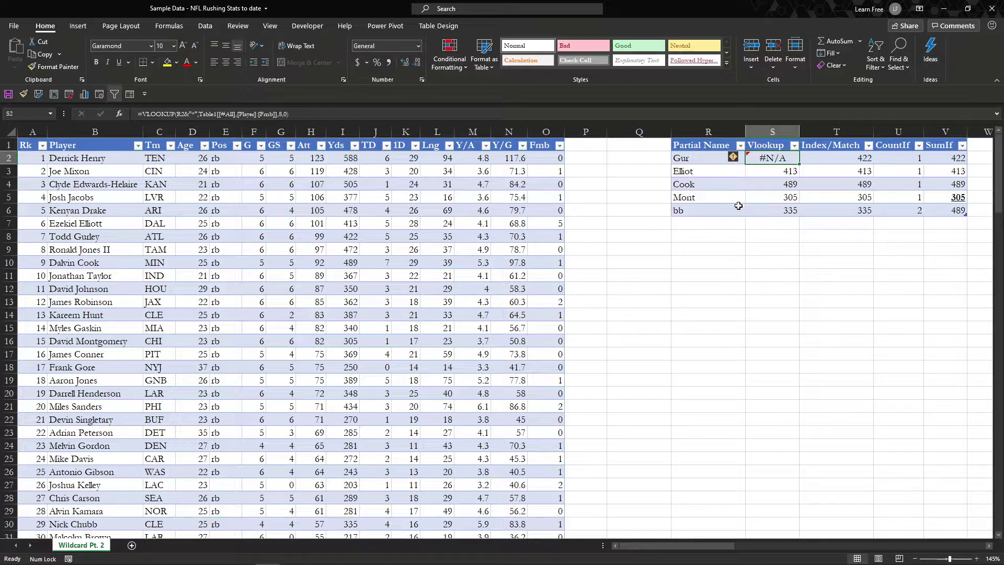
left_click(686, 162)
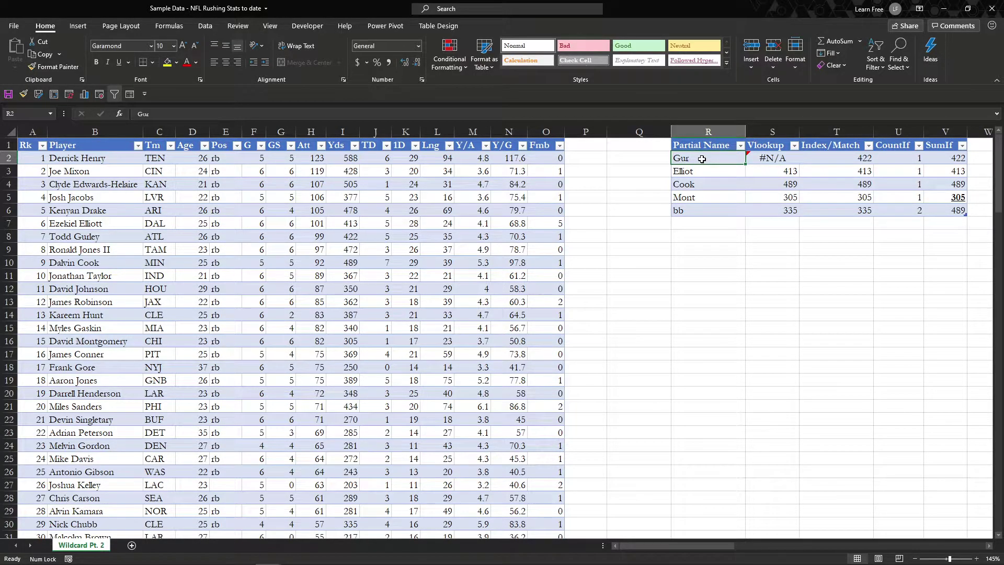
double_click(752, 159)
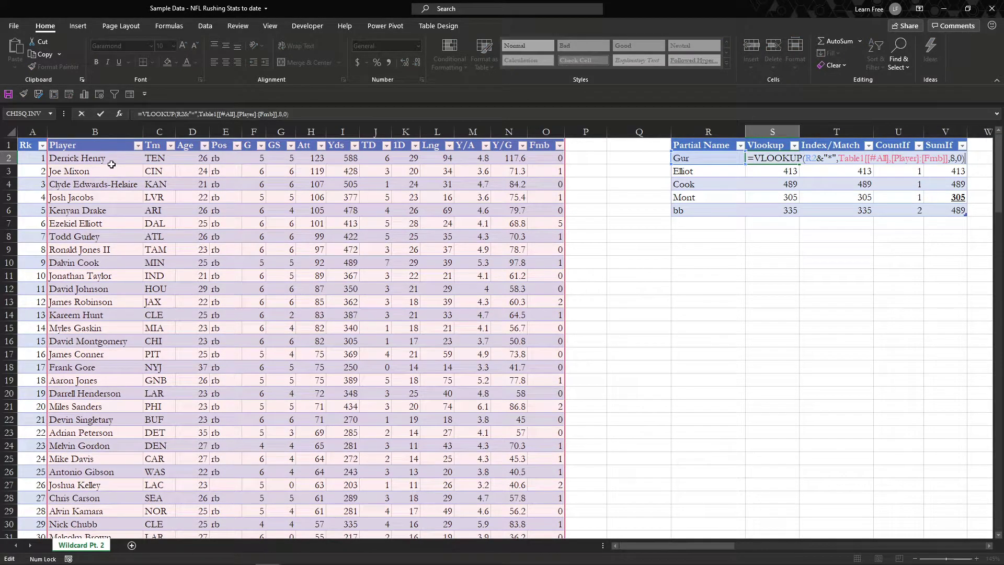
key("Escape")
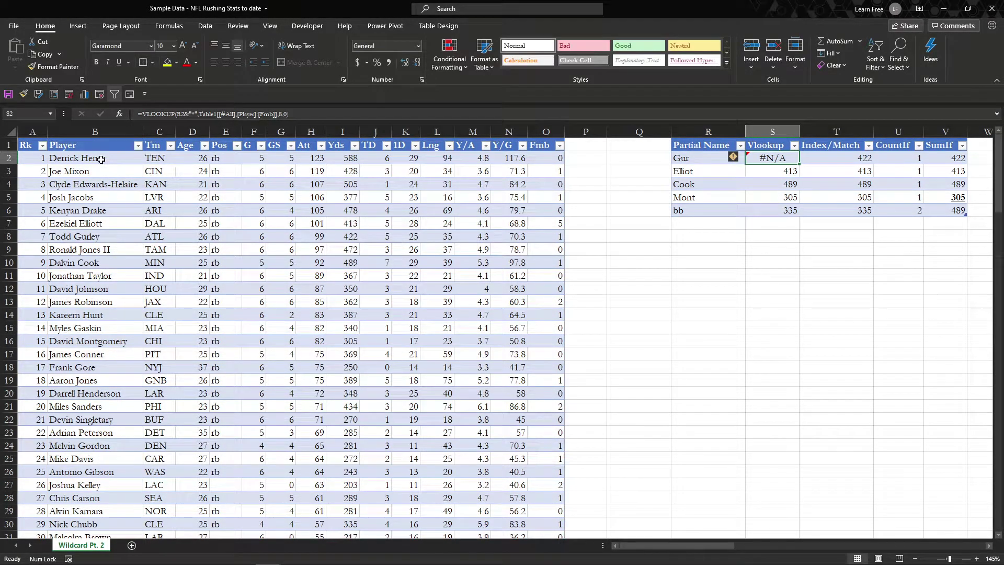
left_click(91, 234)
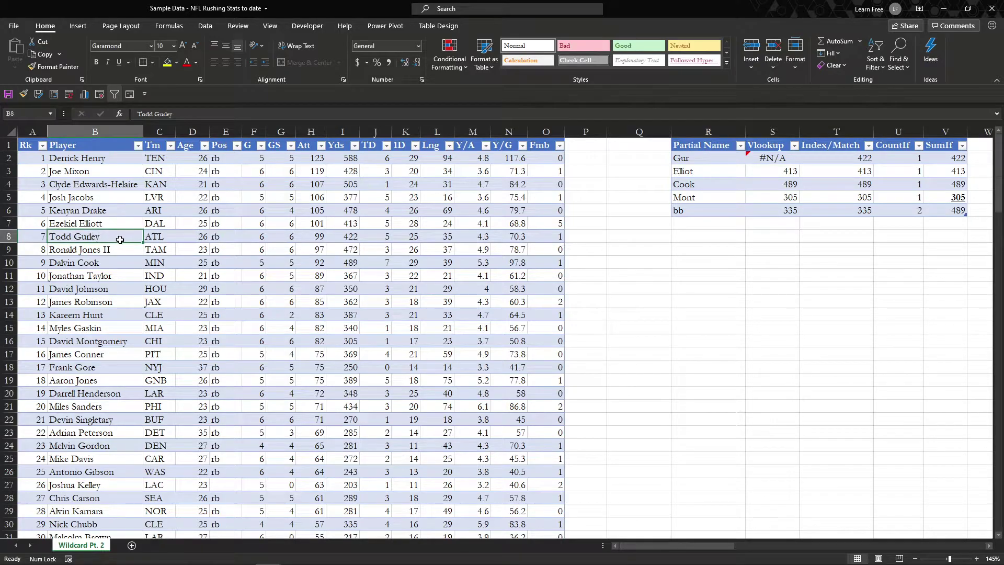
left_click(768, 156)
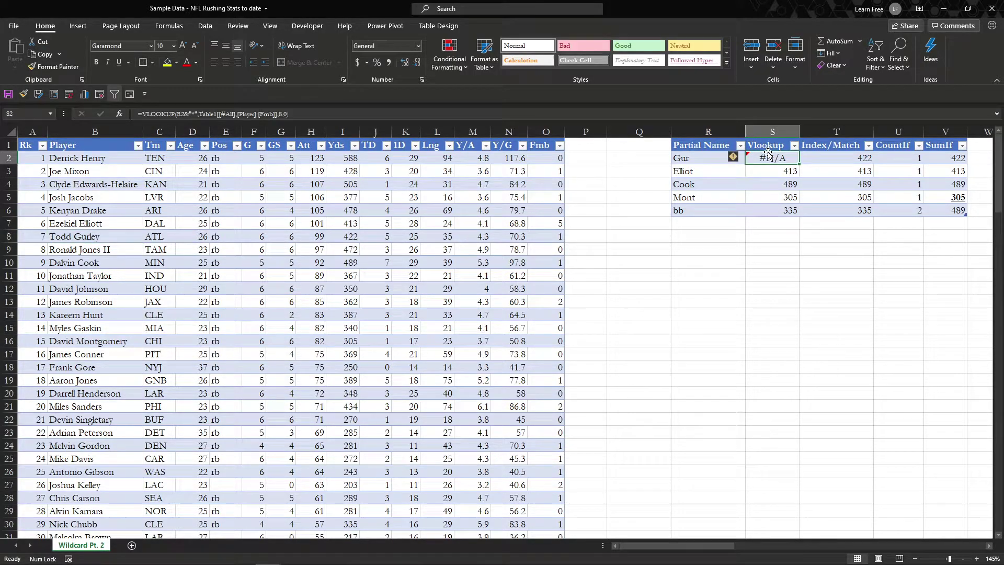
- Add a leading wildcard "*"& before R2 in the lookup value of the VLOOKUP formula in S2
left_click(181, 114)
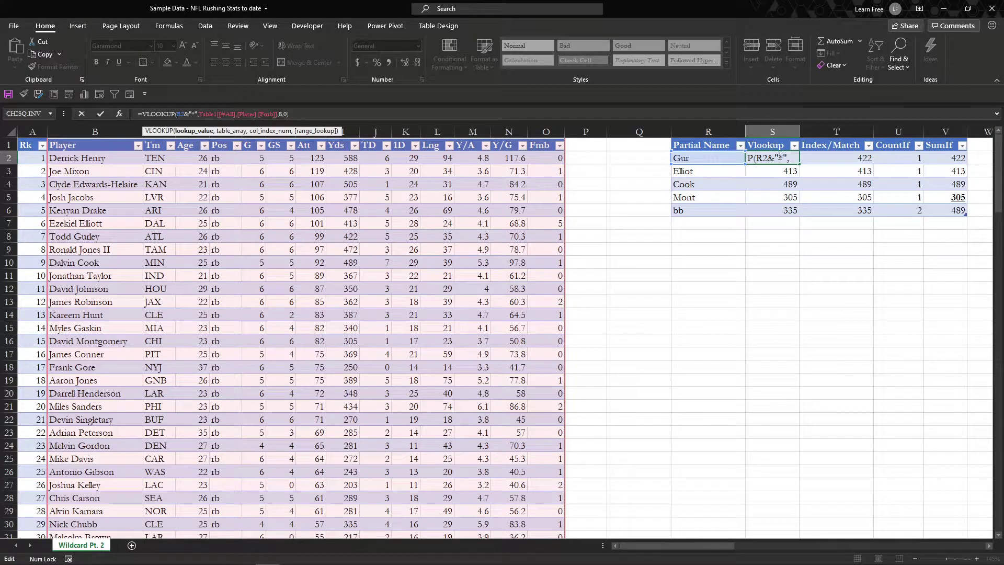
left_click(179, 116)
type("&")
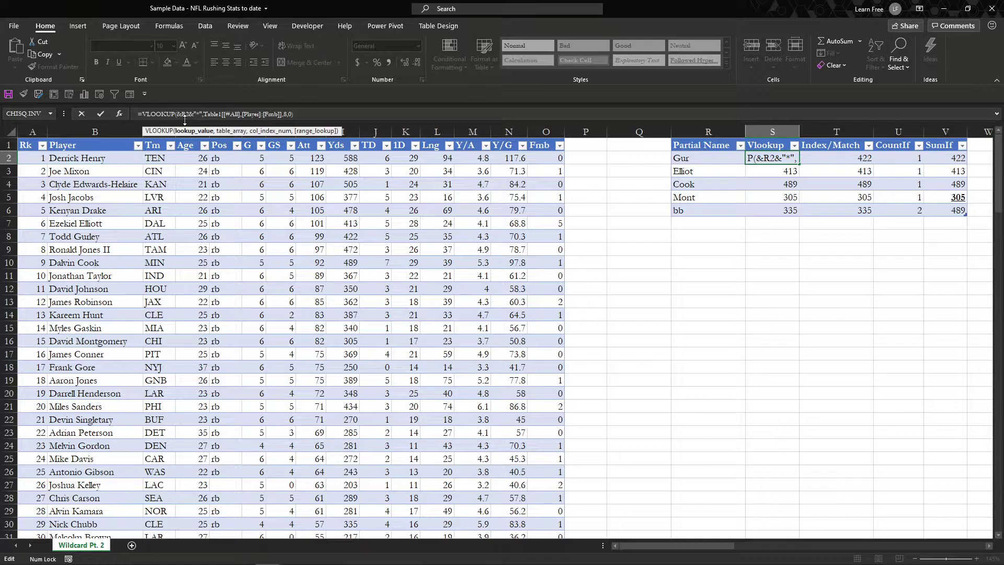
type("\"*")
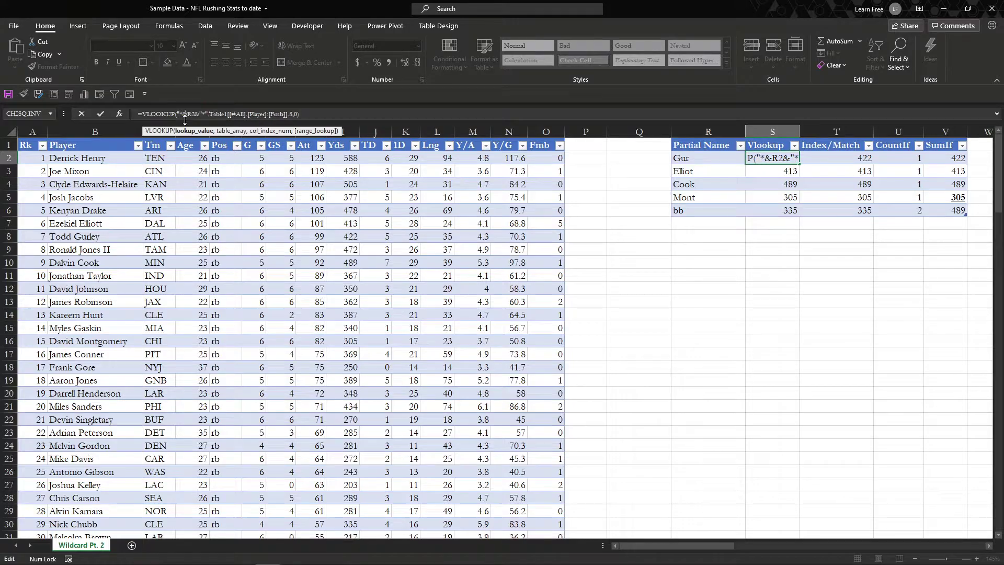
type("\"")
key("Return")
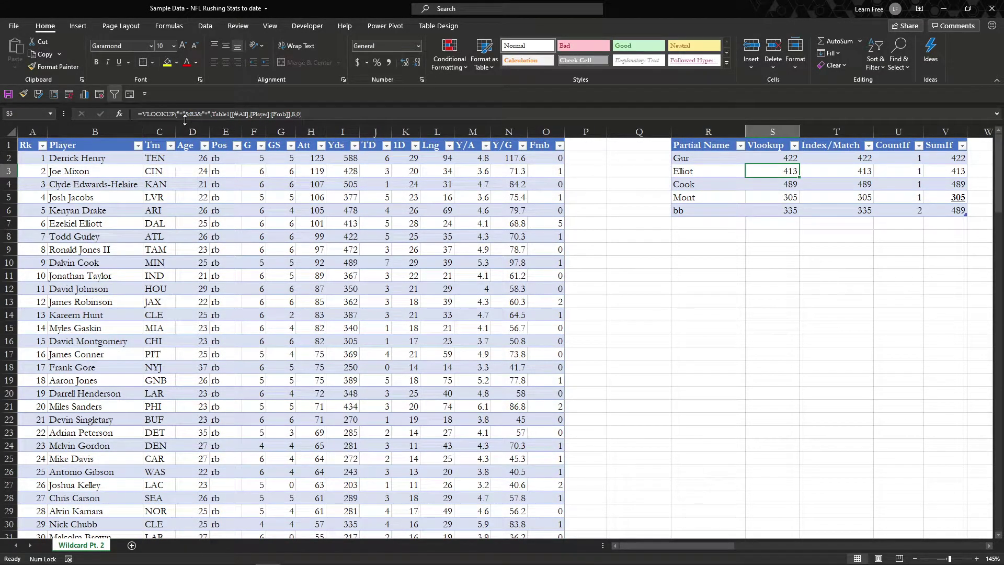
- Check the row 2 results across all four formula columns, and set the partial name in R2 to Gurl
left_click(700, 160)
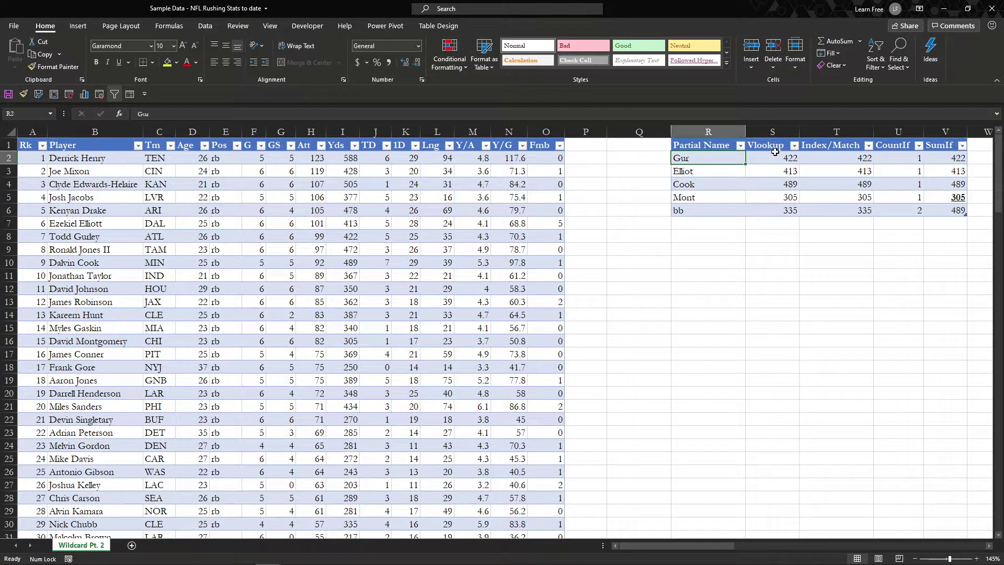
key("ctrl+shift+Right")
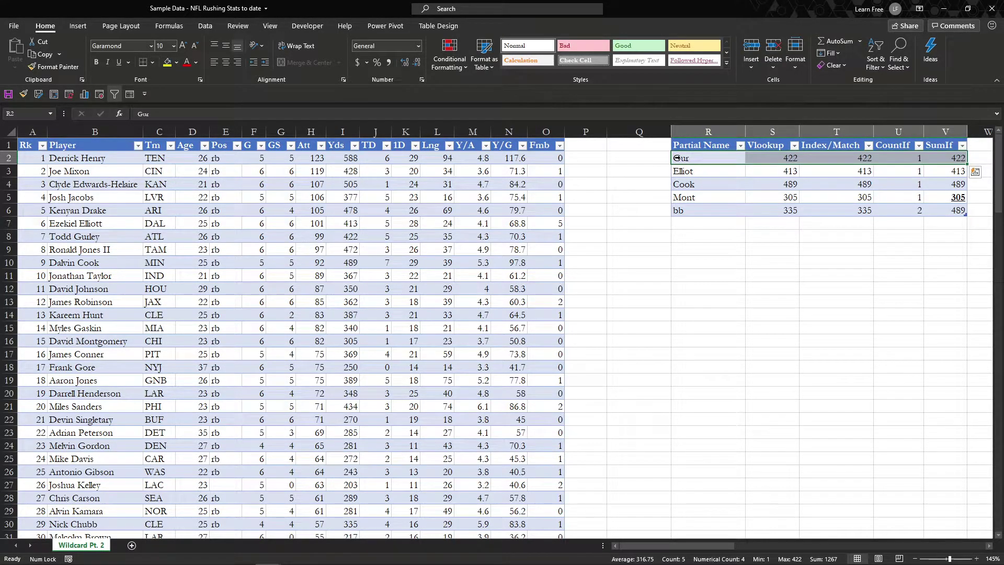
left_click(791, 157)
left_click_drag(777, 161, 941, 161)
left_click(720, 155)
type("Gu")
key("Return")
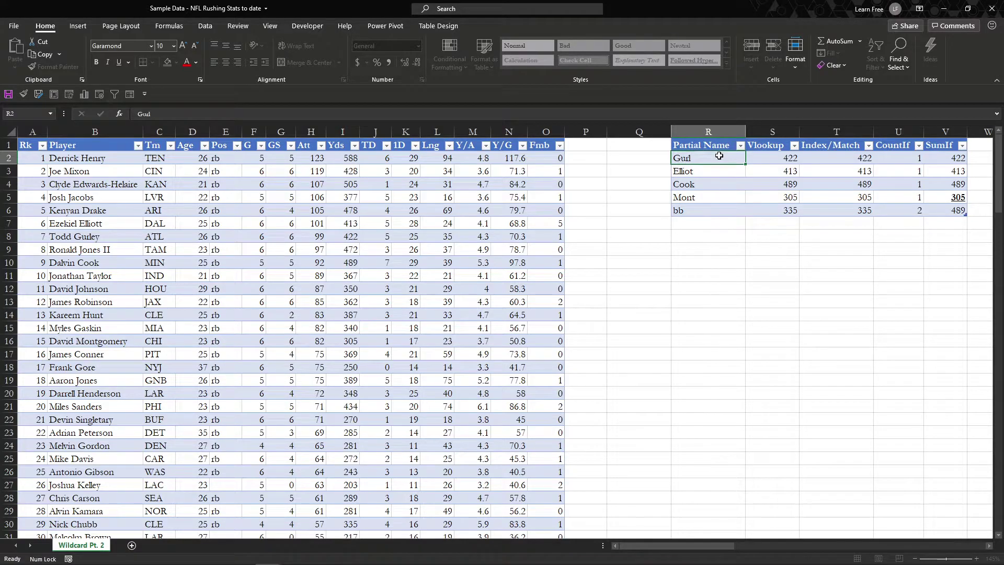
- Set the partial name in R2 to the mid-name fragment kiel
left_click(719, 156)
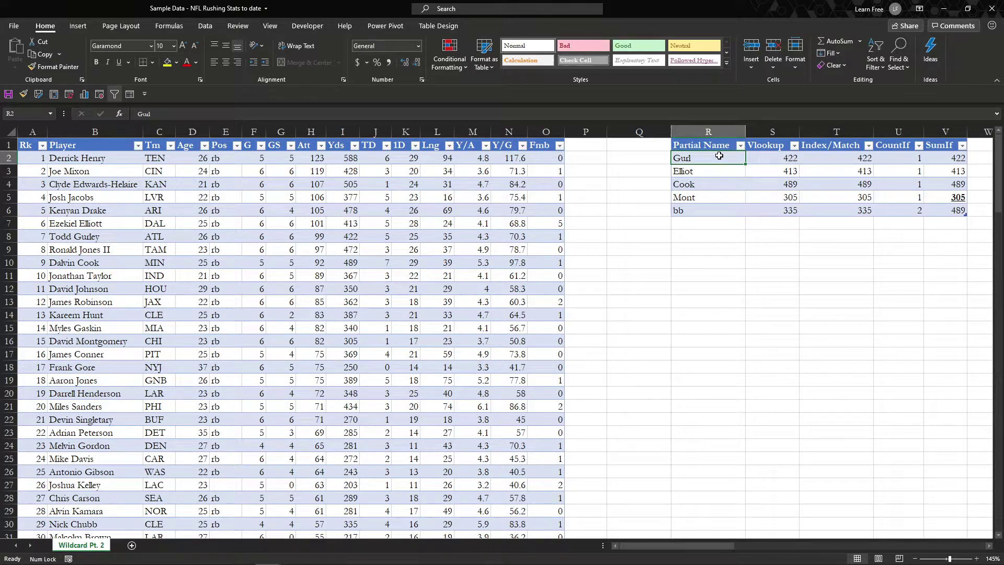
key("BackSpace")
type("kiel")
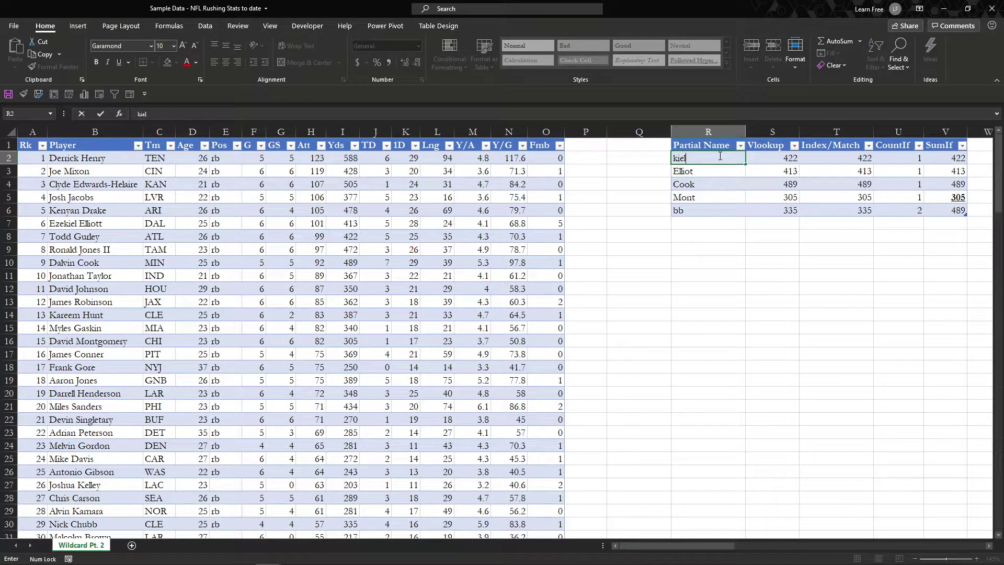
key("Return")
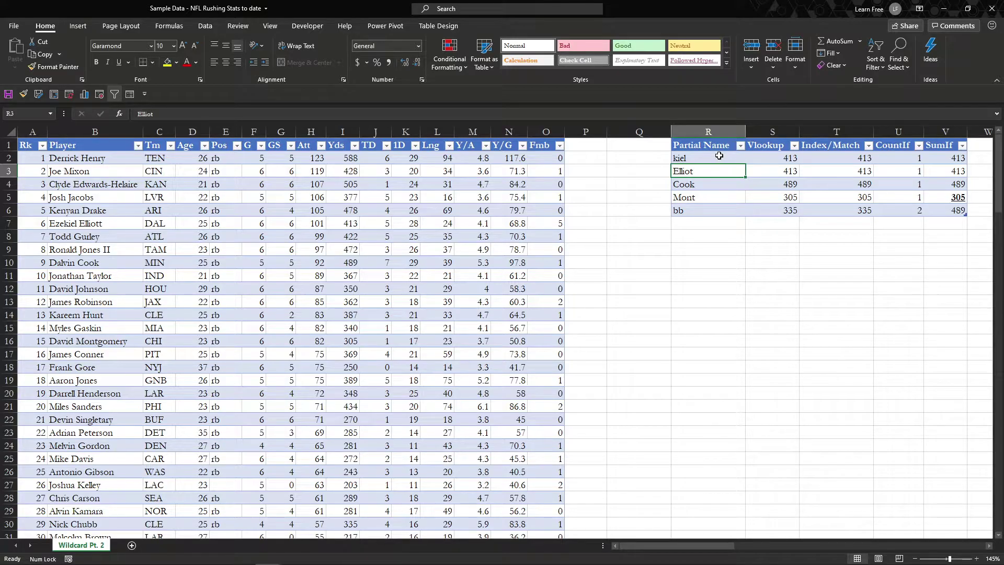
- Look over the second Partial Name table in columns Y and Z, selecting its Vlookup cell Z3
key("shift+Right")
key("shift+Right")
key("shift+Right")
key("shift+Right")
key("Right")
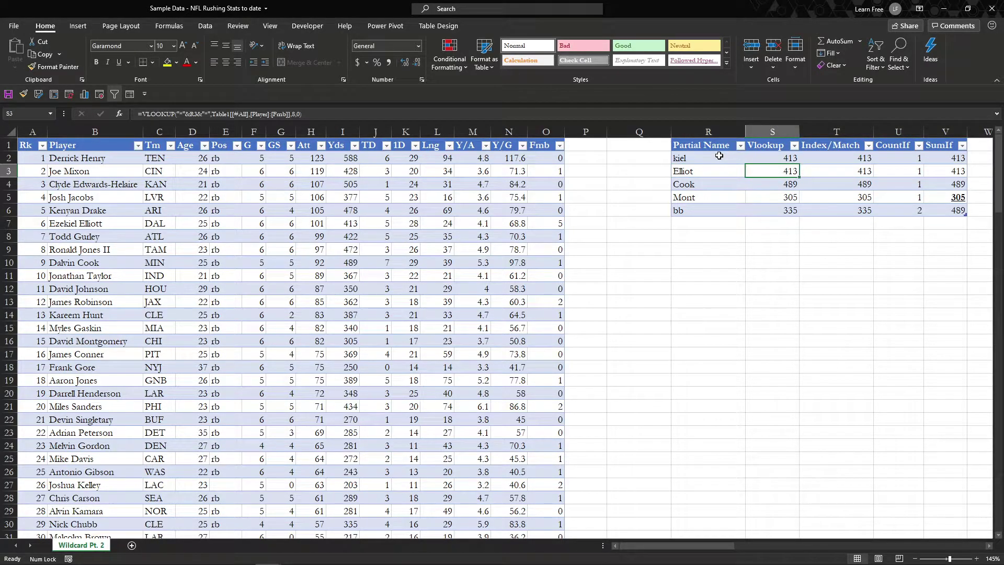
key("Right")
key("Right")
key("Right")
key("Right")
key("Right")
key("Right")
key("Right")
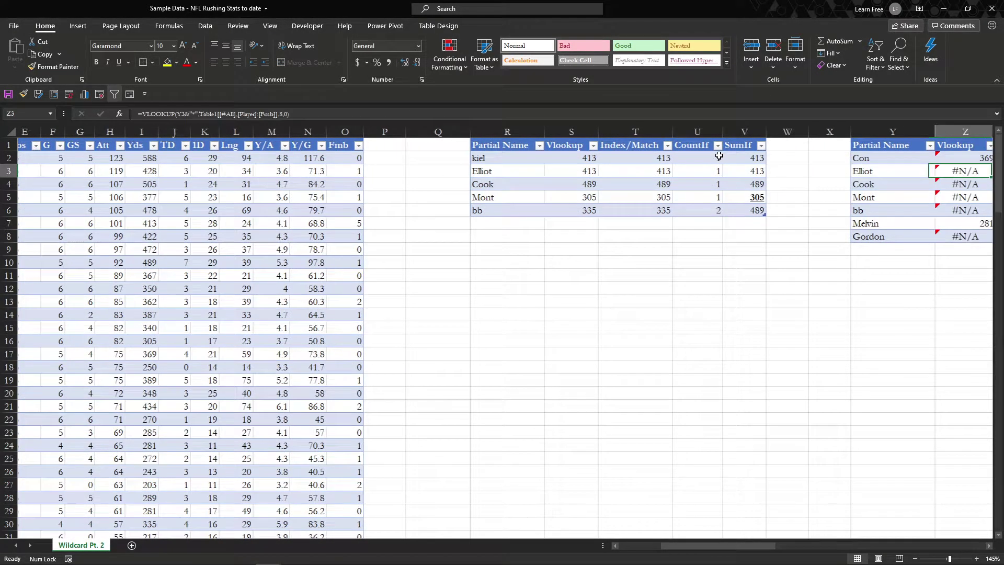
- Examine the VLOOKUP formula in Z2, focusing on the wildcards before and after Y2 in the lookup value
key("Up")
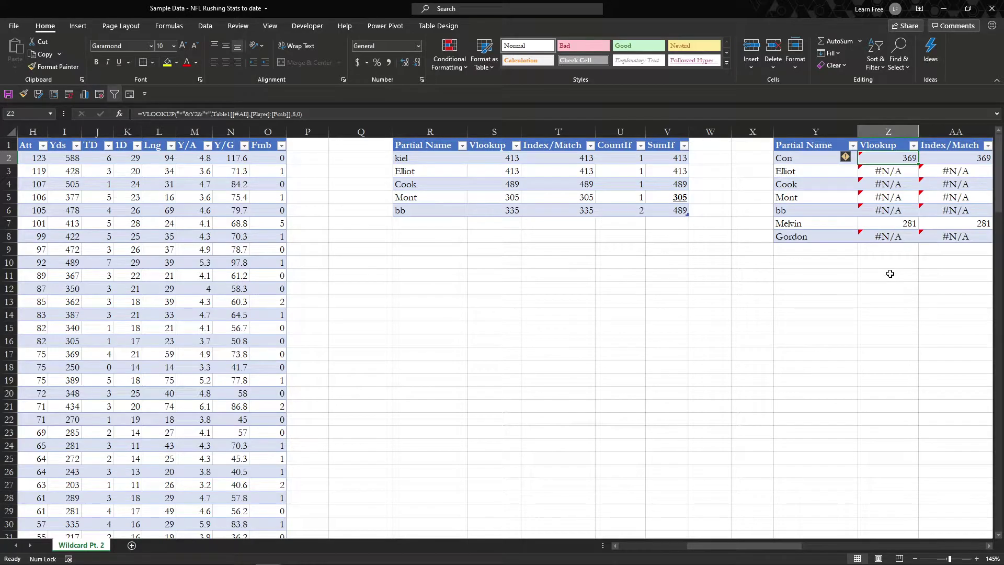
key("F2")
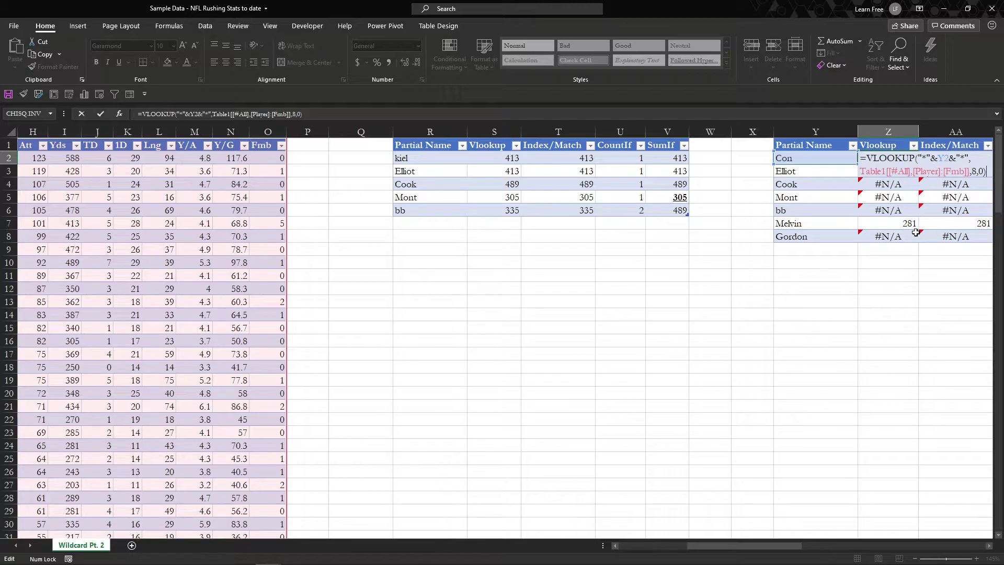
key("ctrl+Return")
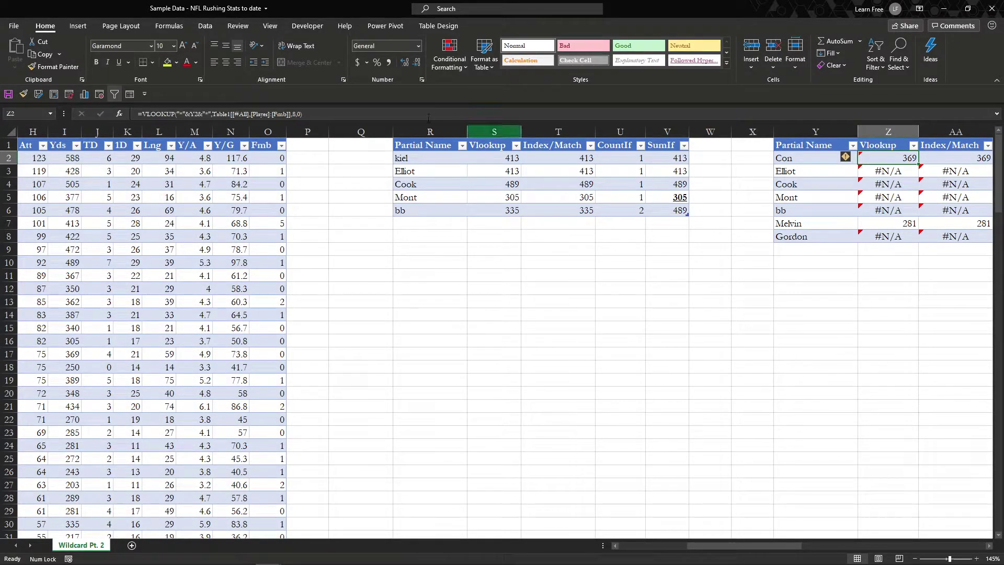
left_click(188, 114)
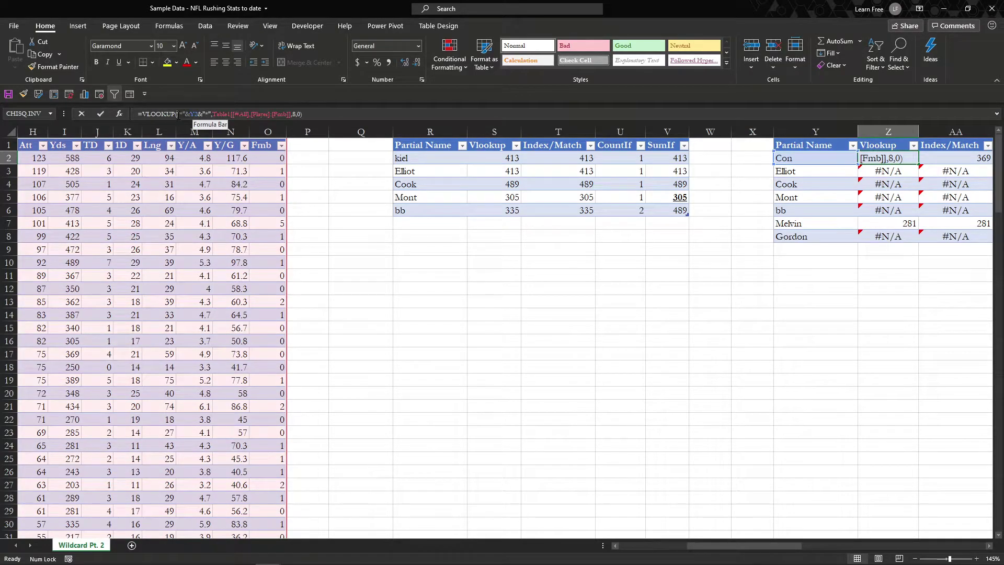
left_click(187, 114)
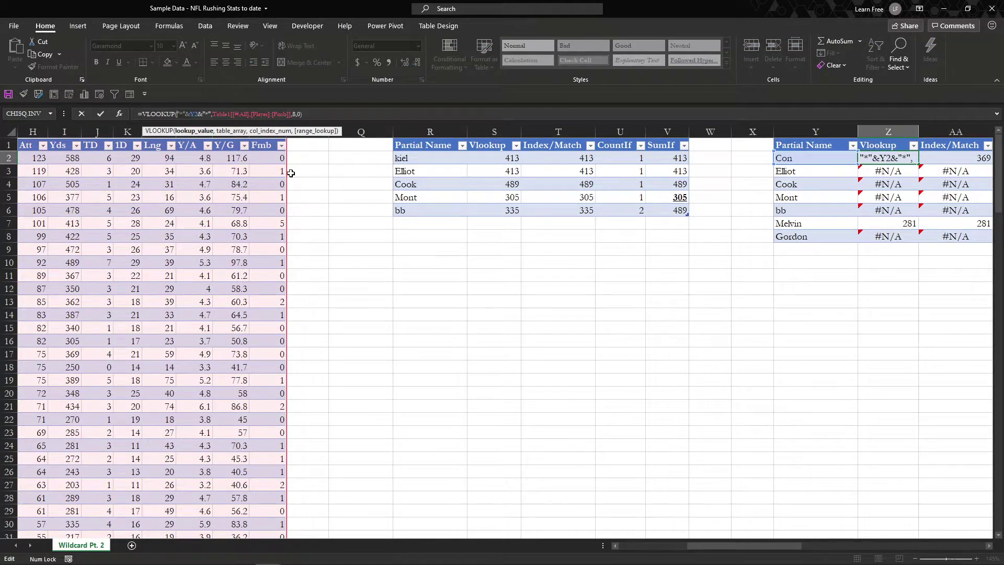
key("ctrl+Return")
- Add a leading wildcard "*"& before Y3 in the lookup value of the VLOOKUP formula in Z3
left_click(885, 171)
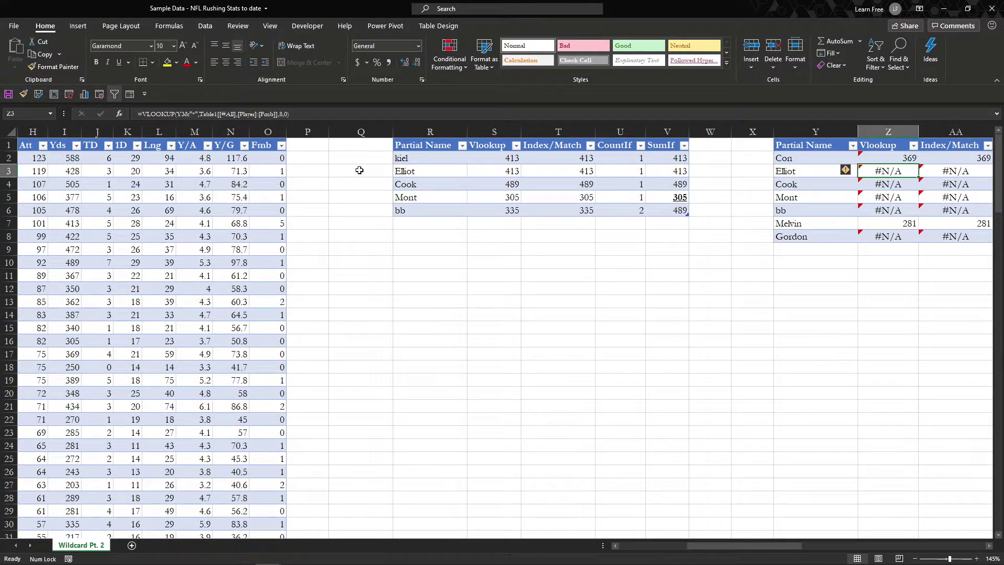
left_click(182, 115)
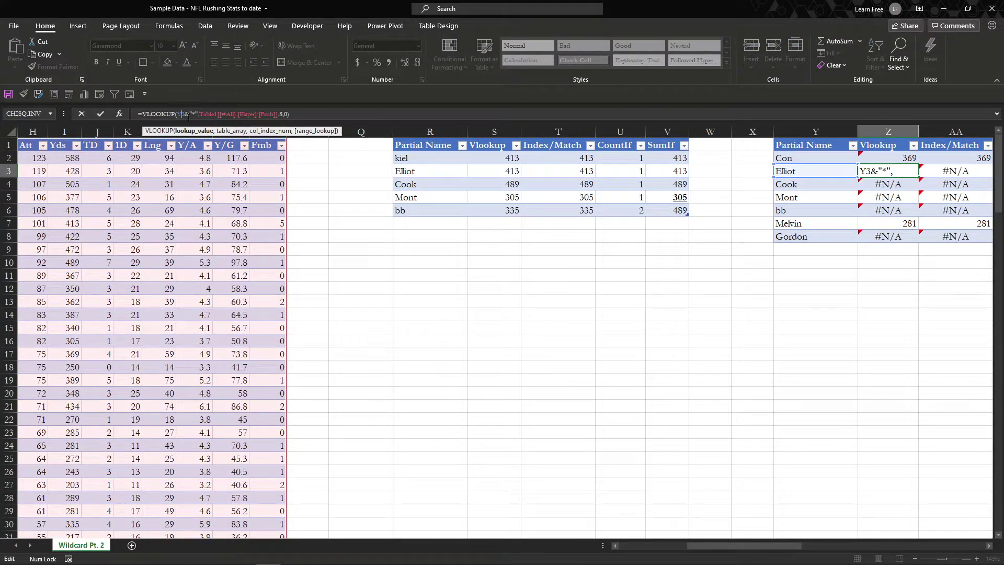
double_click(181, 114)
type("\"")
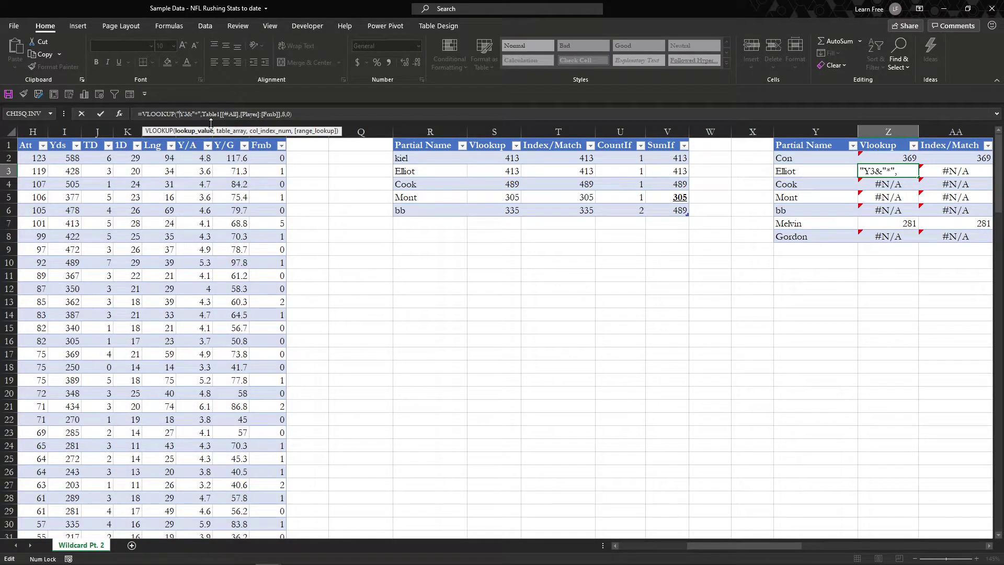
type("*\"")
type("&")
key("Return")
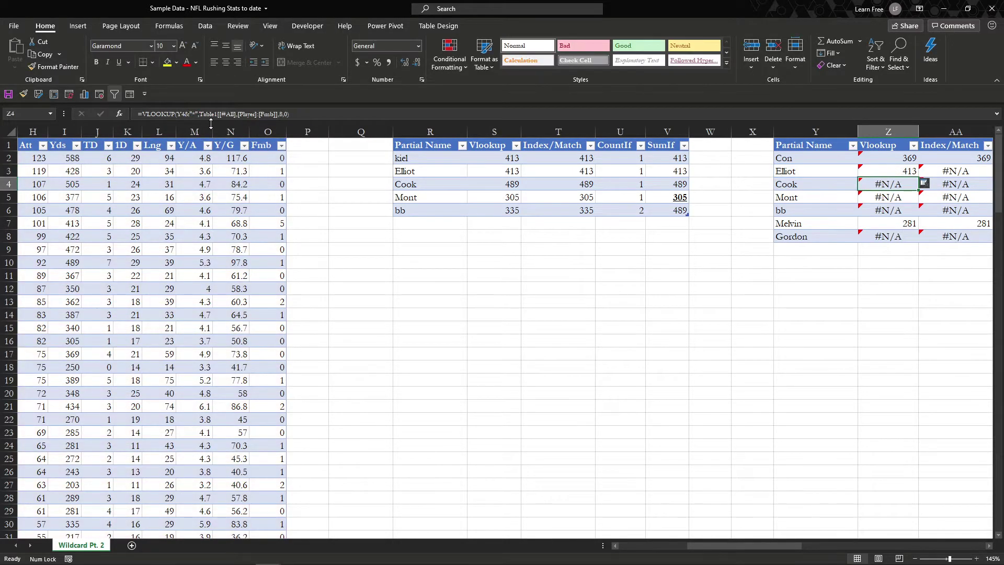
- Fill the Z3 VLOOKUP formula down to Z8 and compare the Melvin and Gordon rows
left_click(891, 171)
double_click(916, 178)
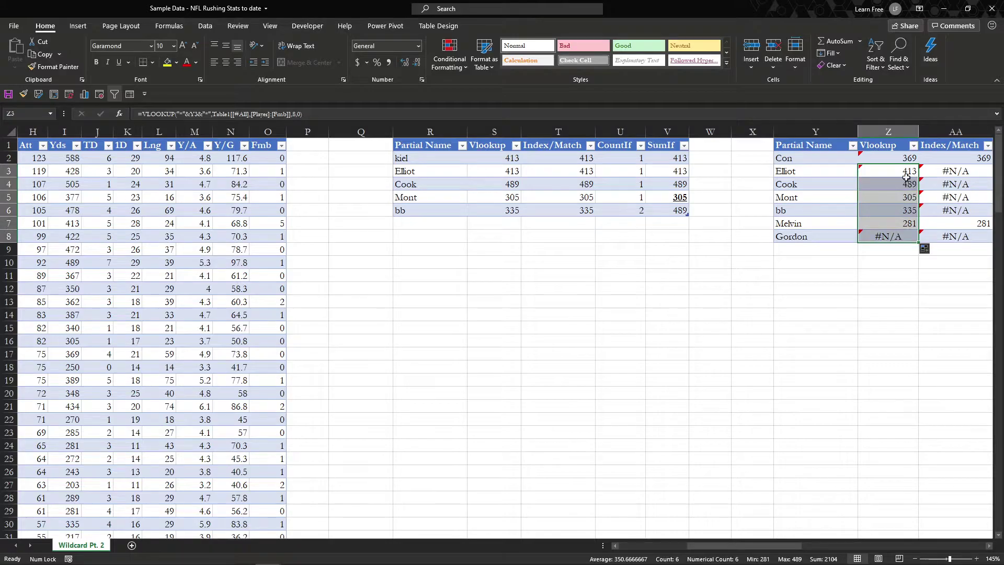
scroll(770, 179, "right", 1)
left_click(792, 232)
left_click(793, 227)
left_click(814, 236)
left_click(814, 224)
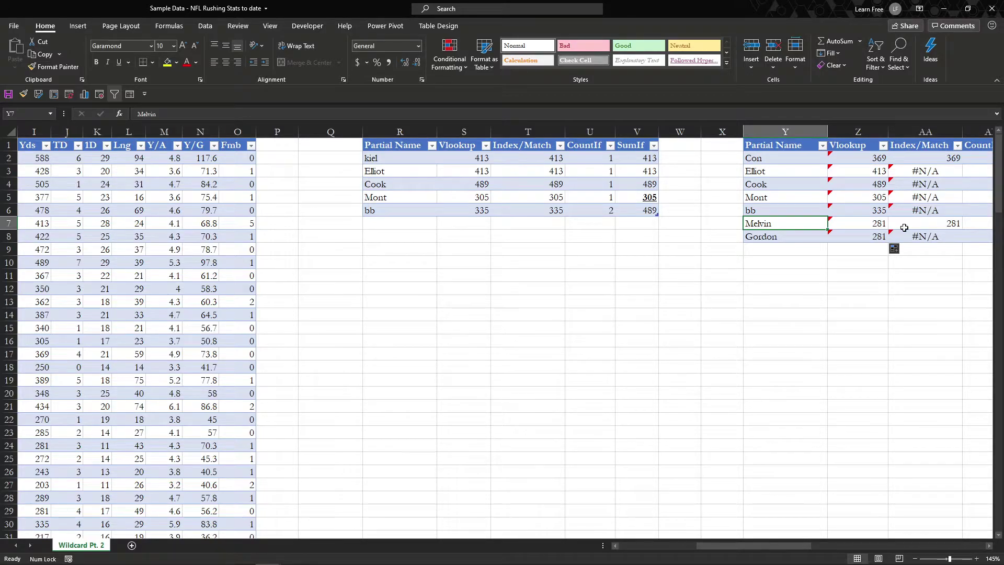
- Fill the Index/Match formula with wildcards on both sides from AA2 down to AA8
left_click(905, 187)
scroll(833, 174, "right", 1)
left_click(872, 159)
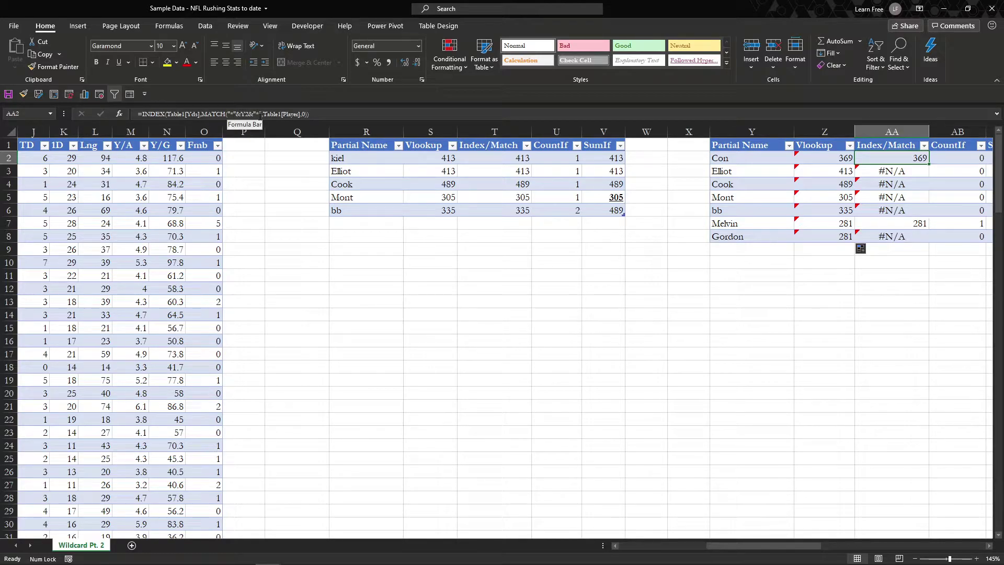
double_click(929, 164)
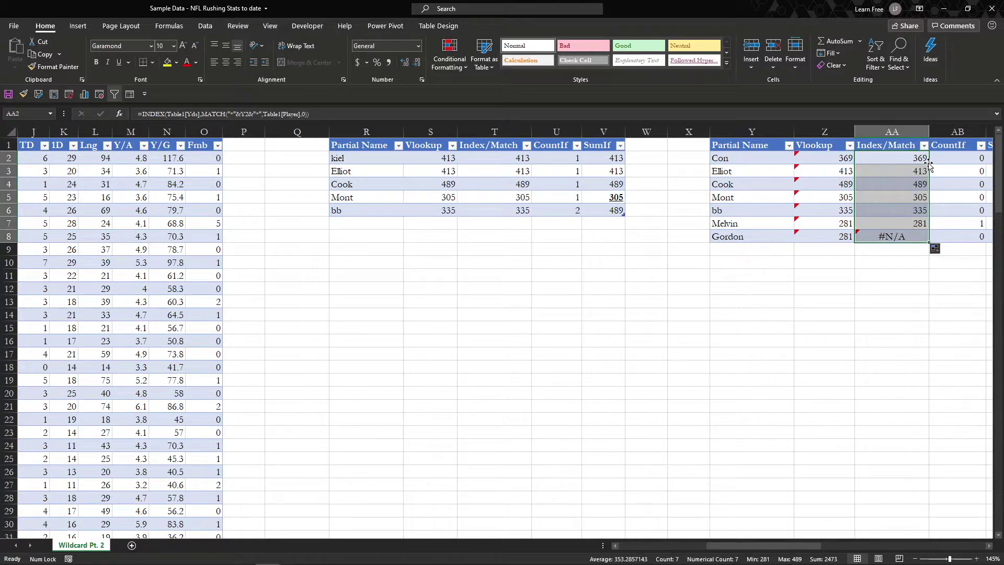
- Insert an asterisk between the empty quotes before Y2 in the CountIf formula in AB2, making the criteria "*"&Y2&"*"
scroll(858, 173, "right", 2)
left_click(900, 162)
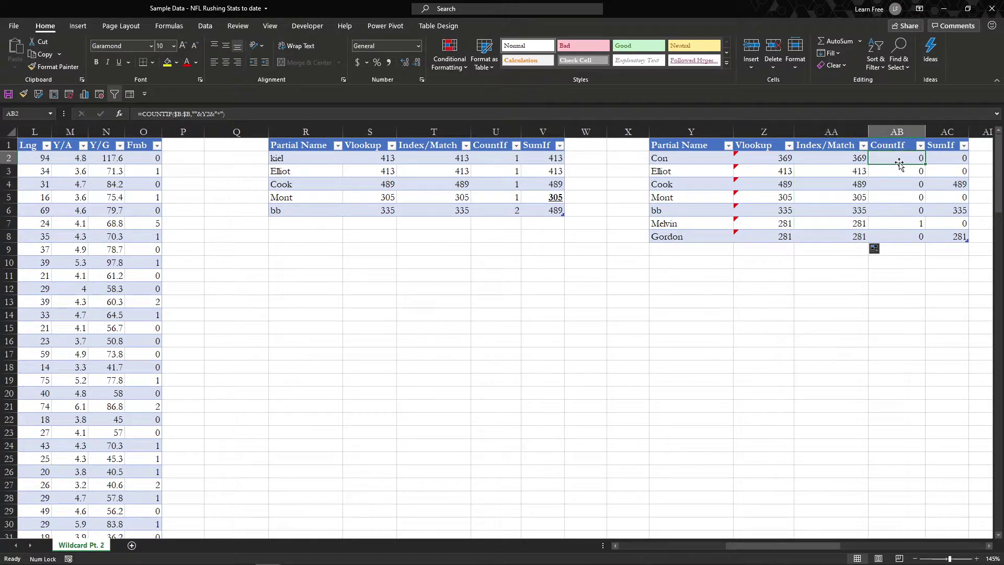
left_click(208, 115)
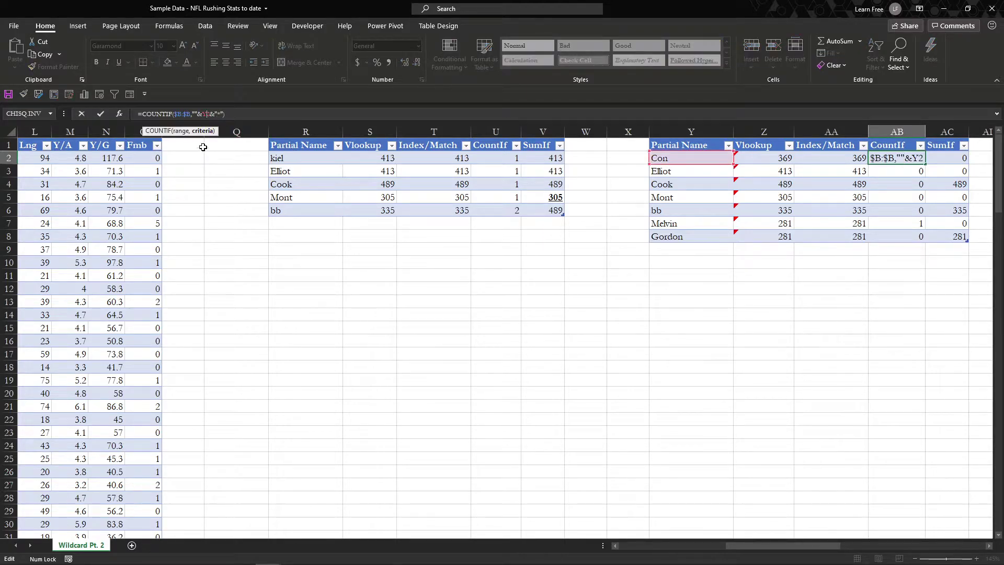
left_click(184, 115)
left_click(204, 131)
type("*")
key("Return")
- Try to append &"*" after the sum range $I:$I in the SumIf formula in AC2
left_click(950, 157)
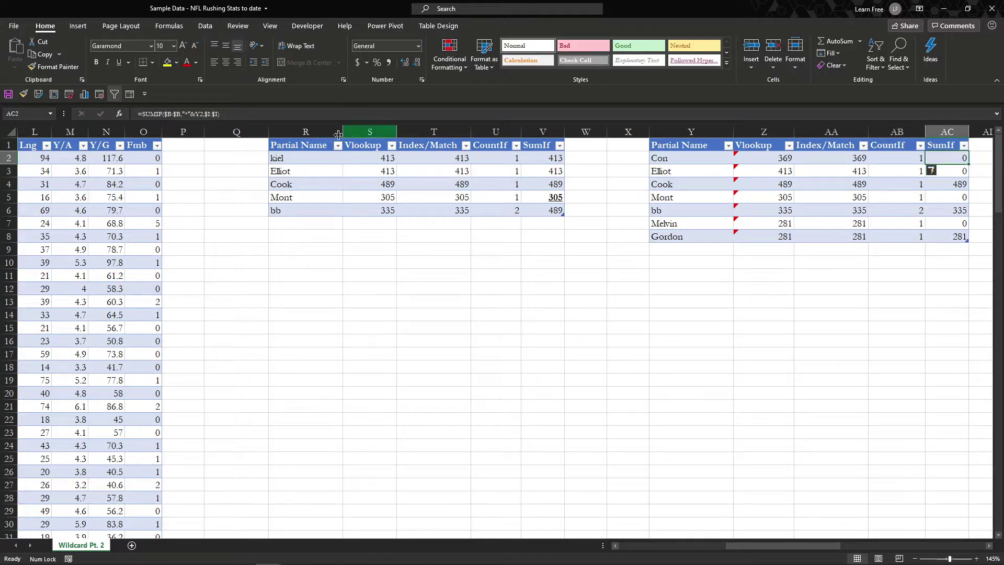
left_click(214, 114)
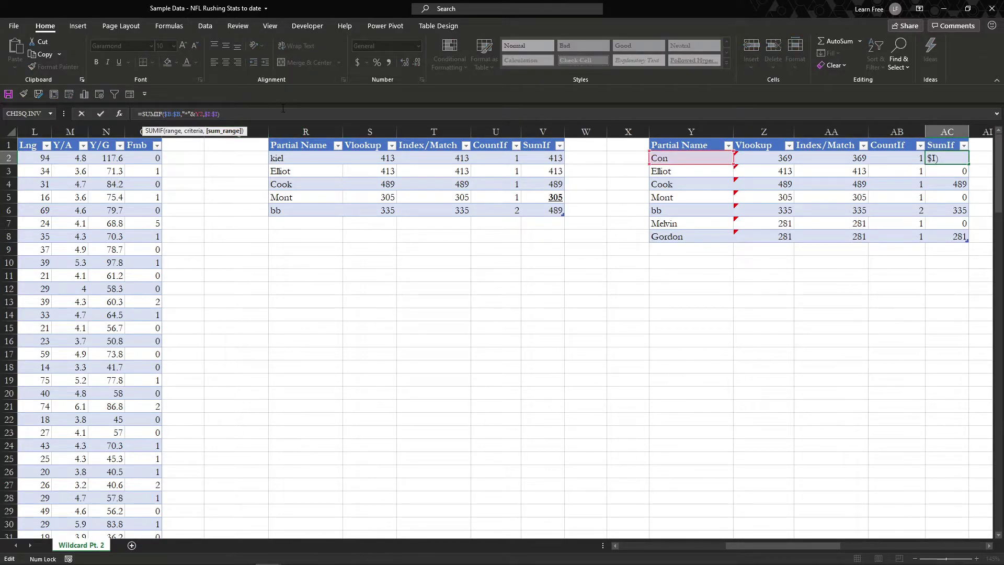
type("&\"*\"")
key("Return")
key("Return")
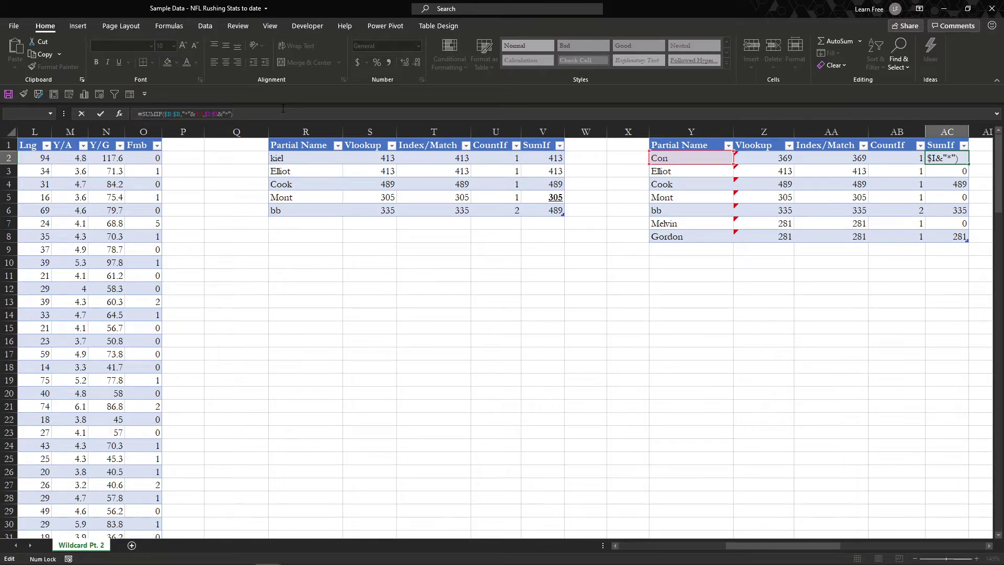
- Remove the misplaced &"*" after the sum range in the AC2 SumIf formula
left_click(228, 115)
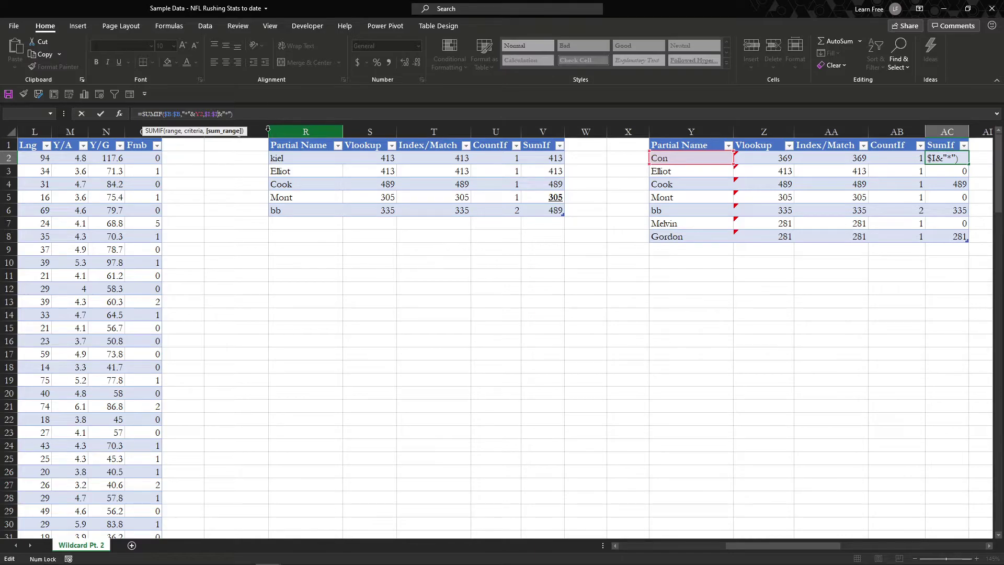
key("Delete")
key("Delete")
key("Delete")
key("Delete")
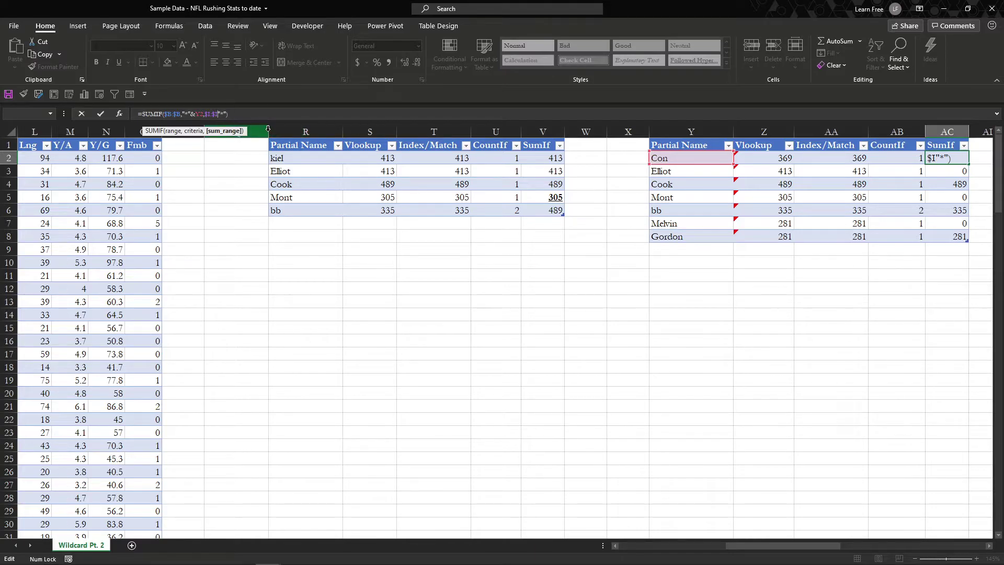
key("ctrl+Return")
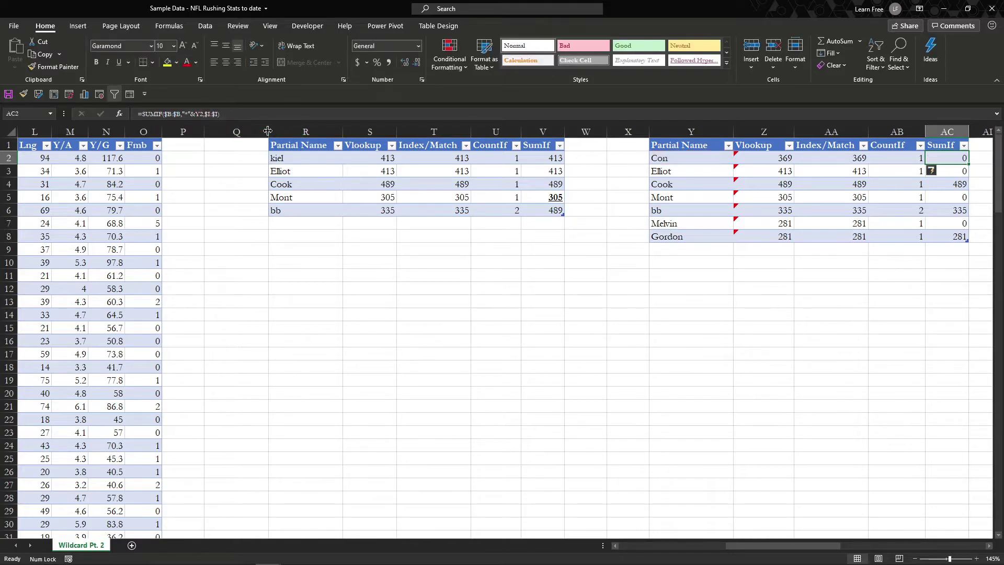
- Compare the SumIf formulas in AC4 and AC8 with the first table's SumIf formula in V2
left_click(957, 186)
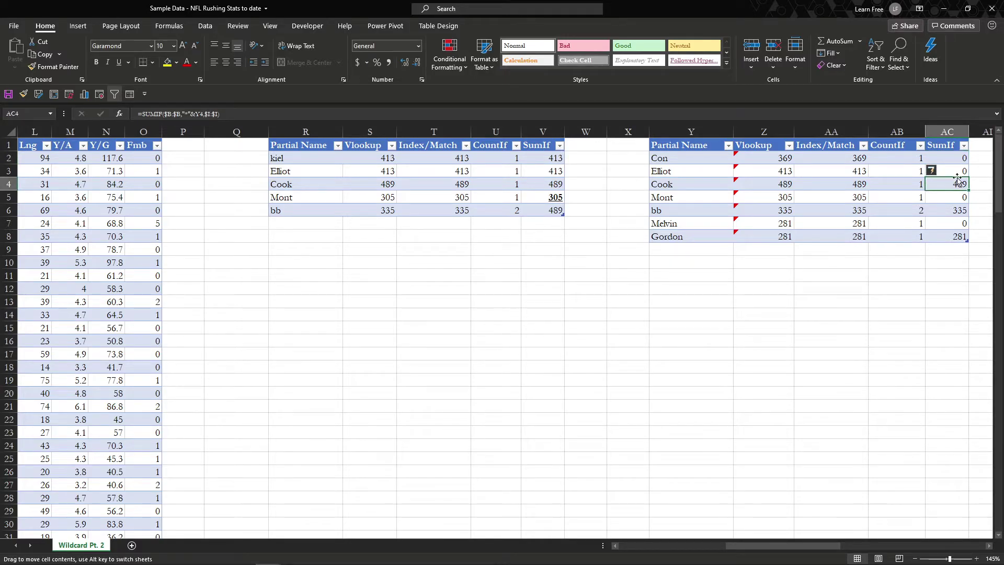
key("ctrl+c")
left_click_drag(958, 158, 958, 172)
key("Escape")
left_click(962, 235)
left_click(557, 158)
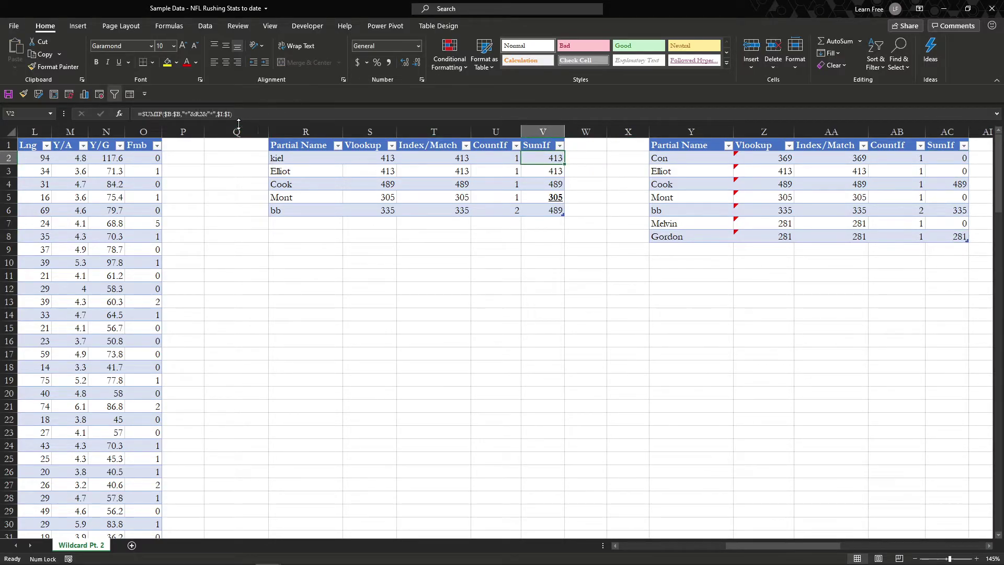
- Add the trailing wildcard &"*" right after Y2 in the criteria of the SumIf formula in AC2
left_click(943, 158)
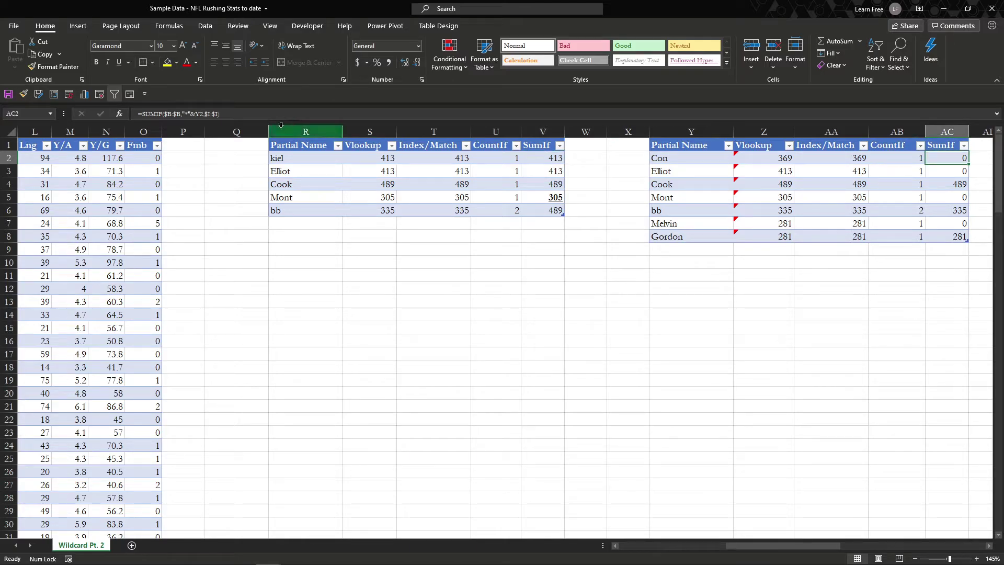
left_click(203, 116)
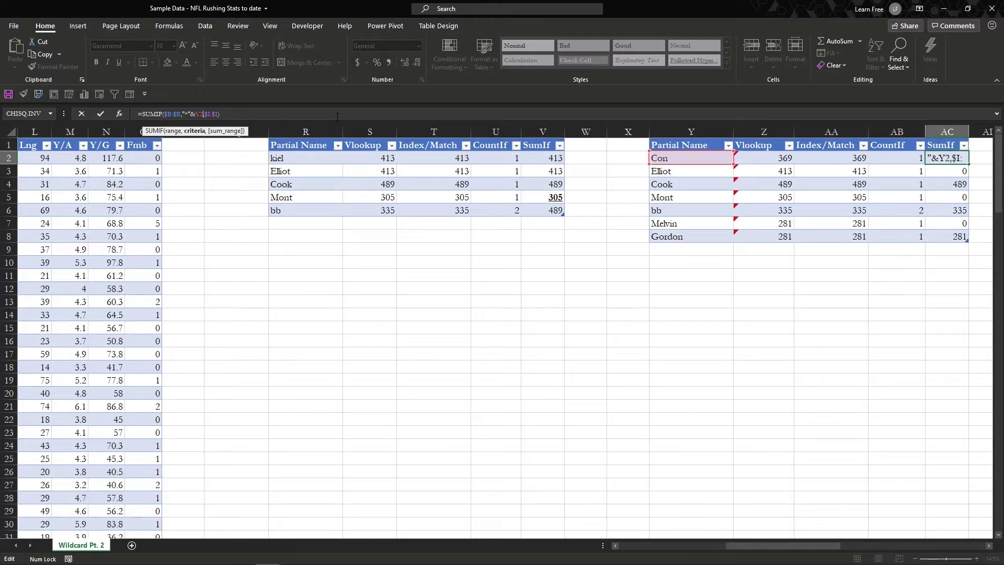
type("&\"*\"")
key("Return")
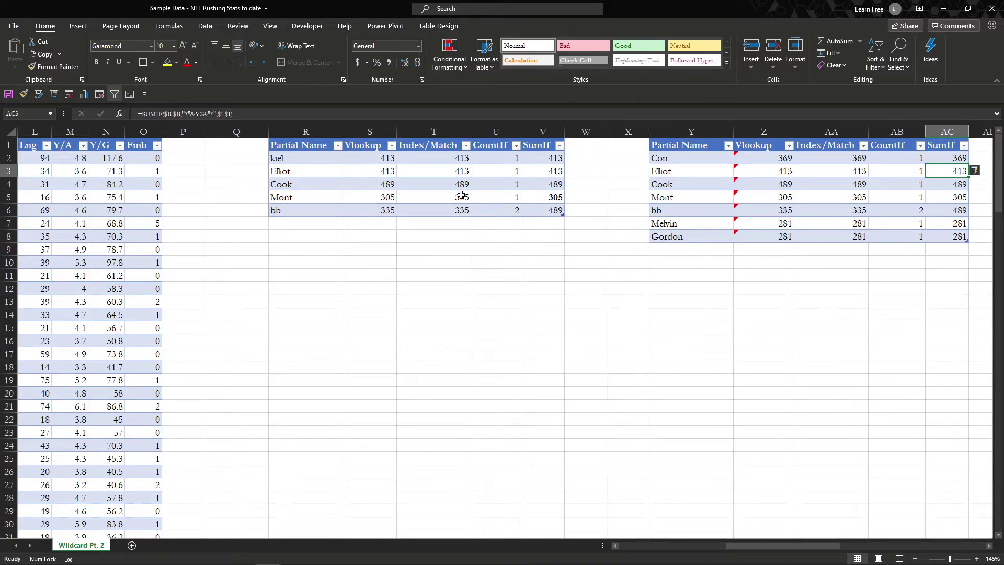
- Go to the formula reference list beyond the second table and select its range AJ2:AK8
scroll(518, 198, "right", 2)
middle_click(491, 205)
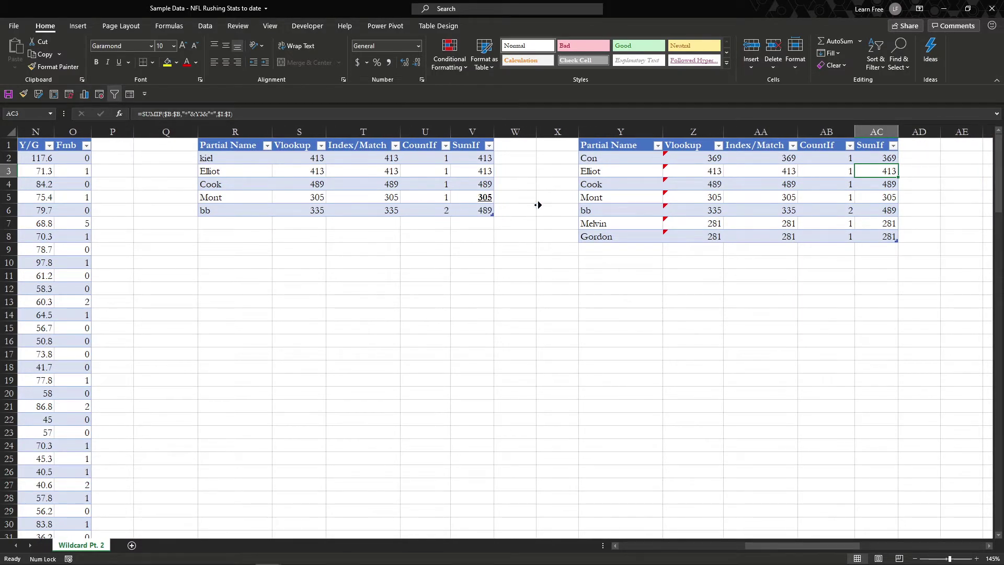
middle_click(423, 192)
left_click(362, 149)
key("ctrl+Left")
left_click_drag(371, 155, 473, 242)
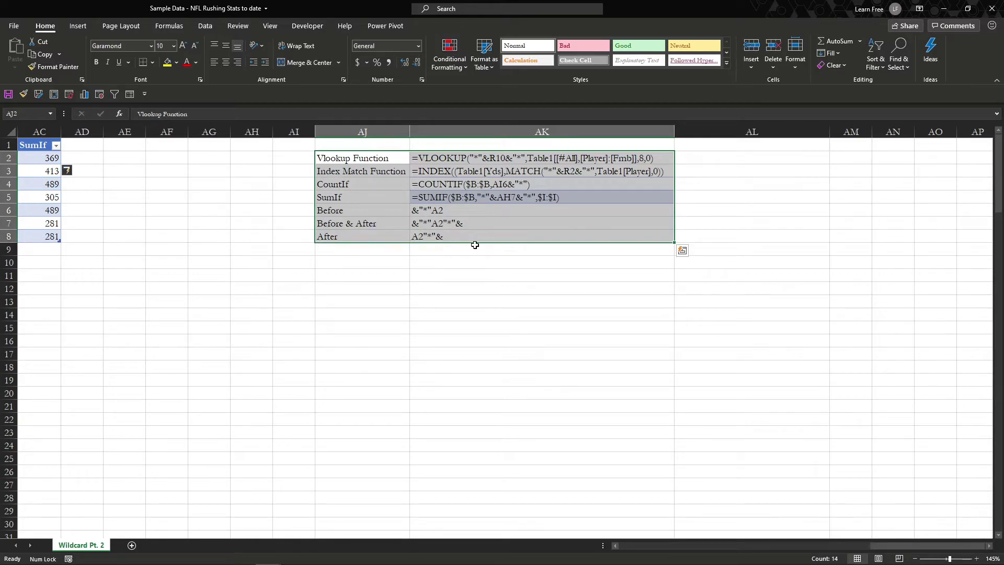
- Review the reference formulas in column AK and the Before, Before & After and After wildcard examples
left_click(471, 161)
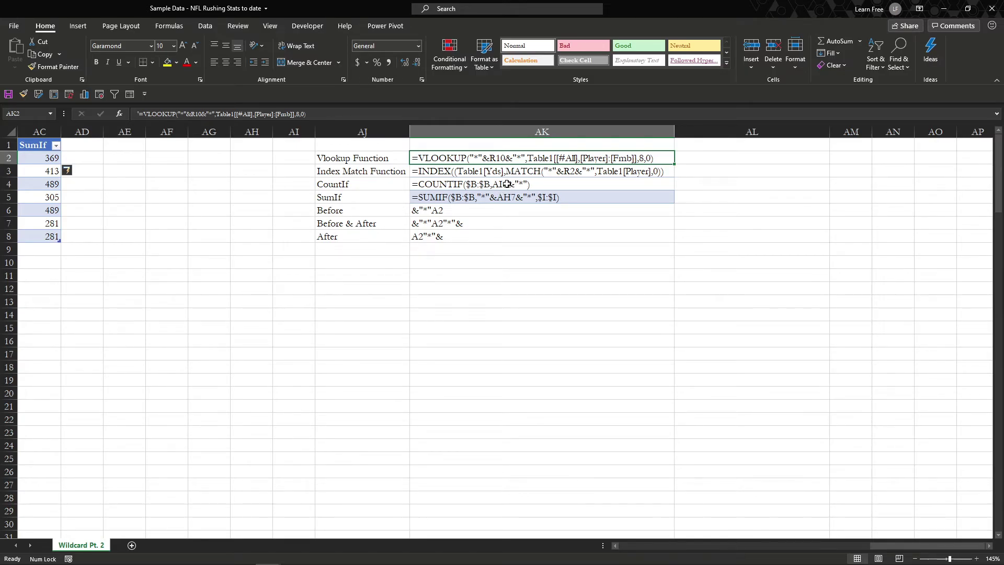
left_click(433, 202)
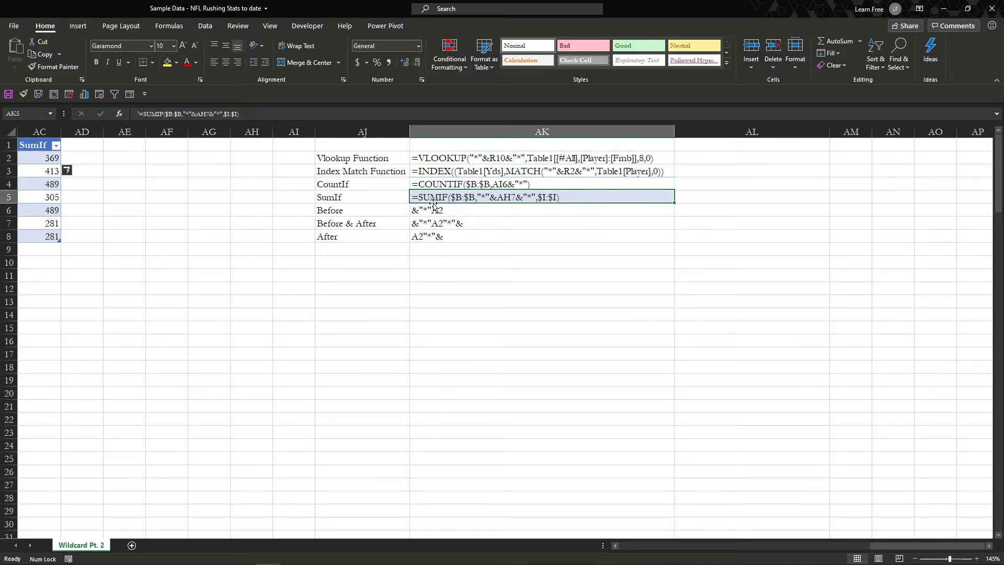
left_click(441, 212)
left_click(497, 221)
left_click(504, 234)
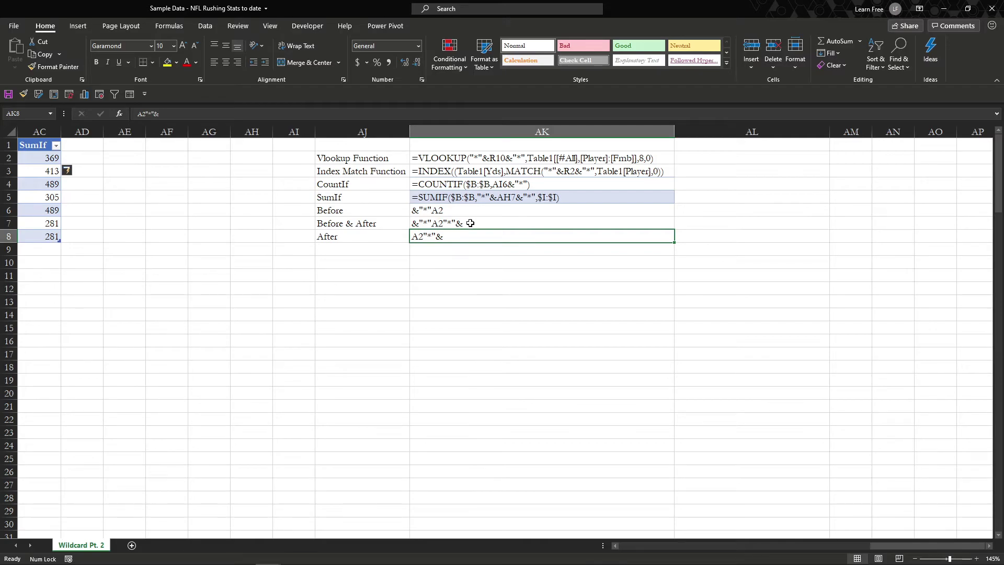
left_click_drag(347, 237, 418, 237)
left_click_drag(376, 212, 419, 210)
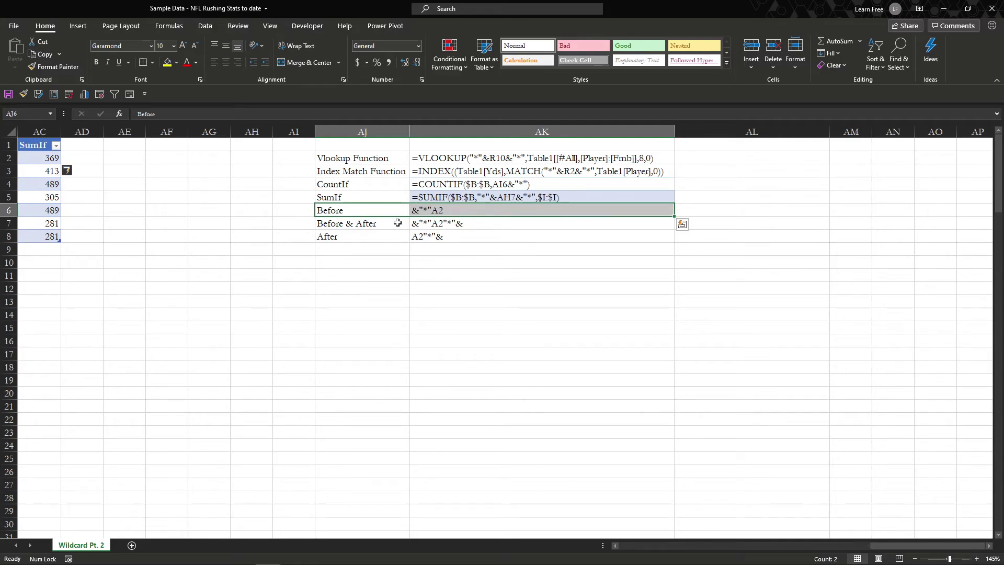
- Correct the Before wildcard example in AK6 to "*"&A2 by moving the ampersand behind the quoted asterisk
left_click(419, 214)
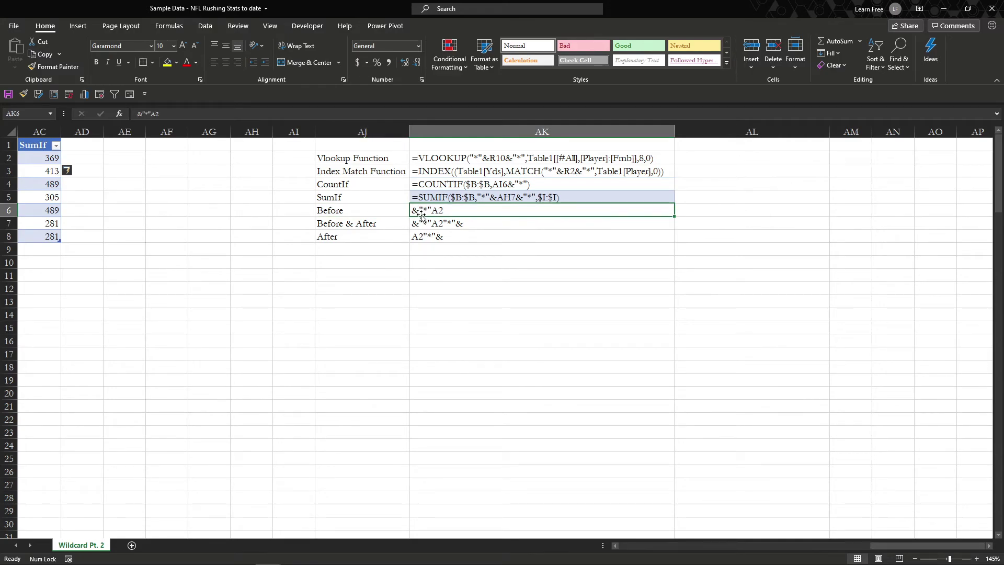
left_click(142, 114)
key("BackSpace")
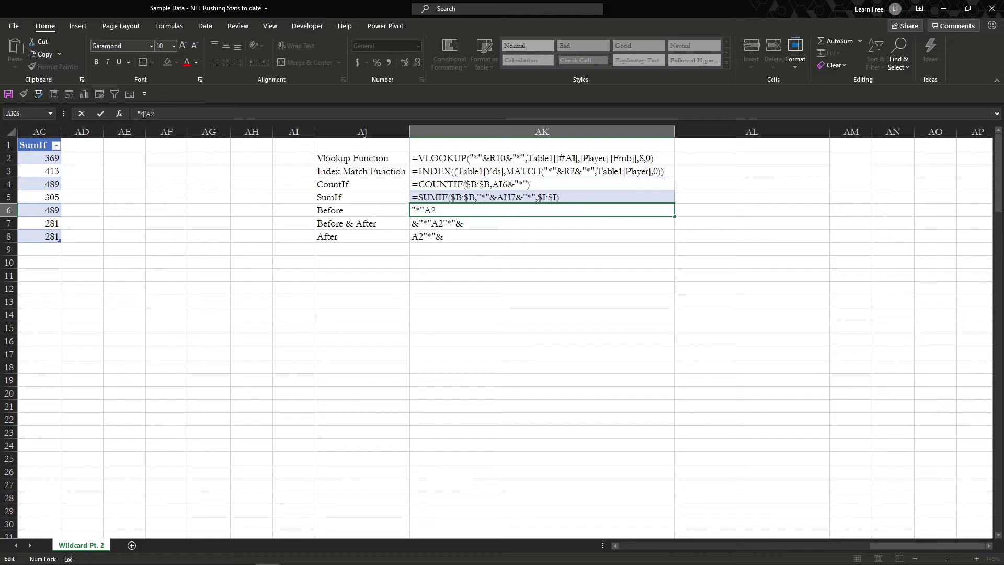
type("&")
key("Return")
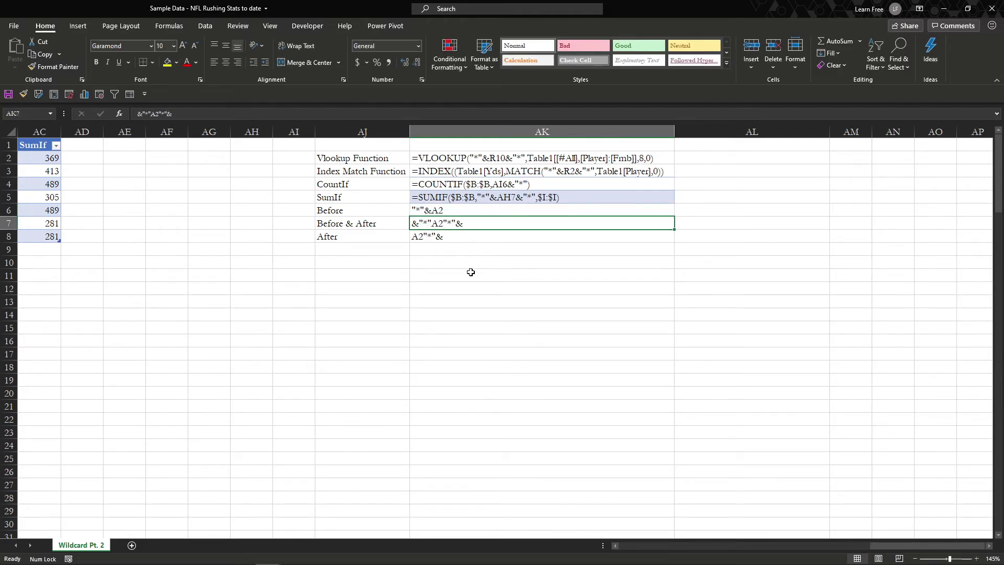
- Correct the Before & After wildcard example in AK7 to "*"&A2&"*" by placing the ampersands directly around A2
left_click(139, 113)
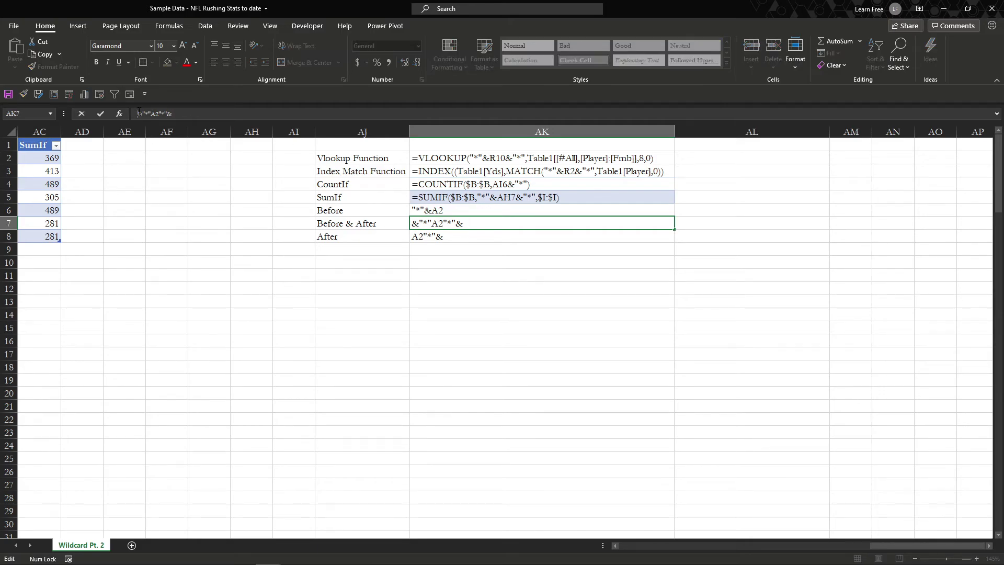
key("Delete")
type("&A2&")
key("Return")
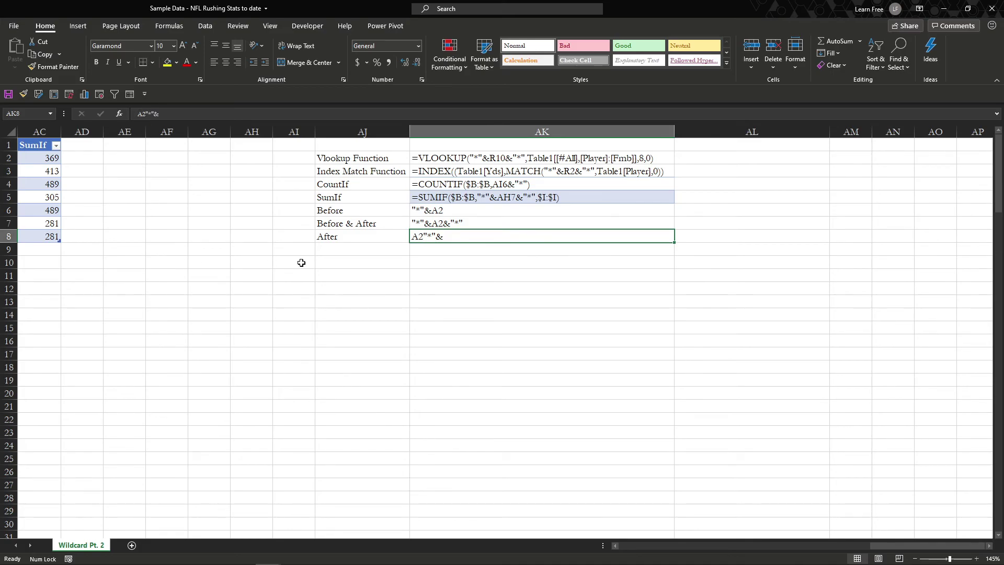
- Correct the After wildcard example in AK8 to A2&"*" by moving the ampersand in front of the quoted asterisk
left_click(424, 275)
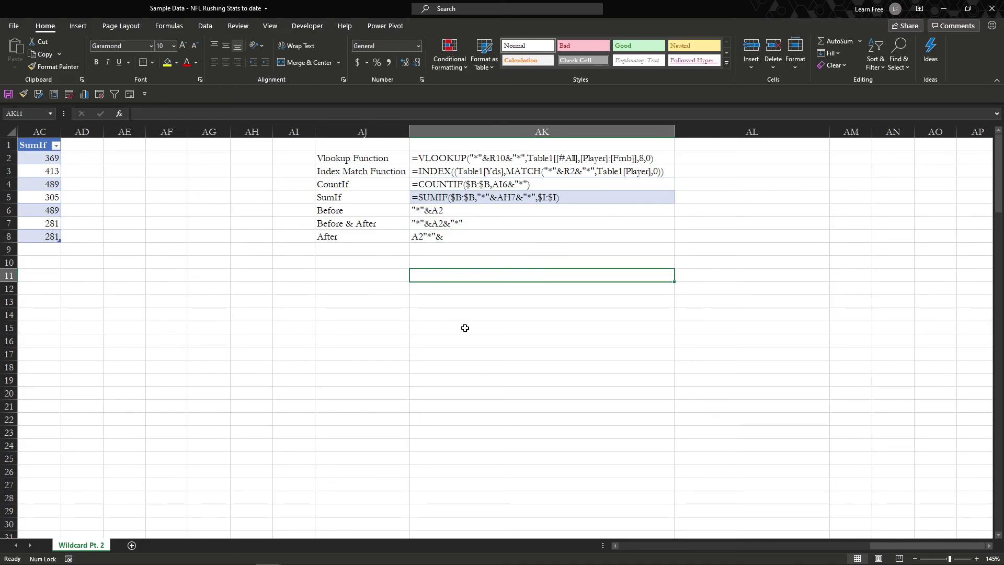
left_click(455, 234)
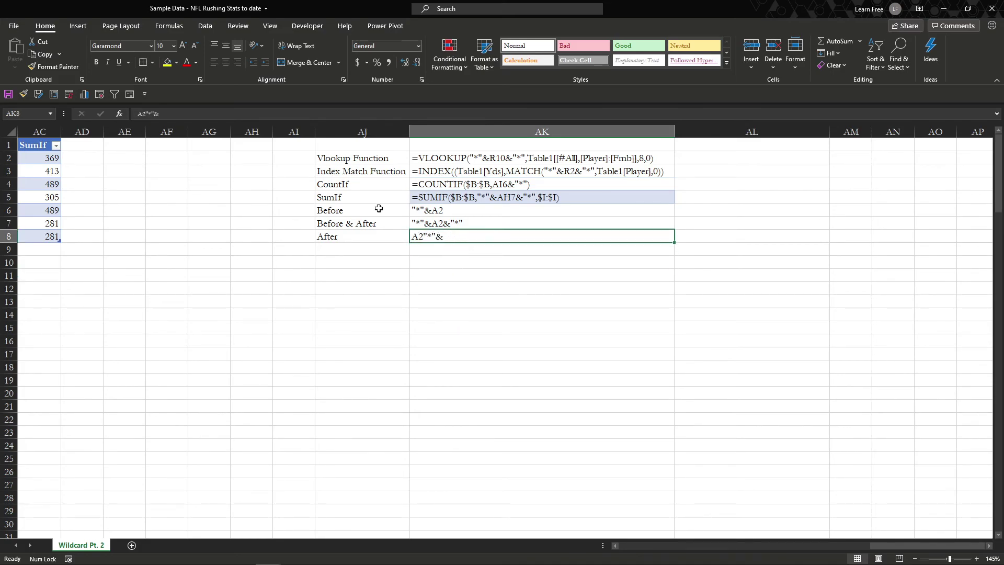
left_click(172, 115)
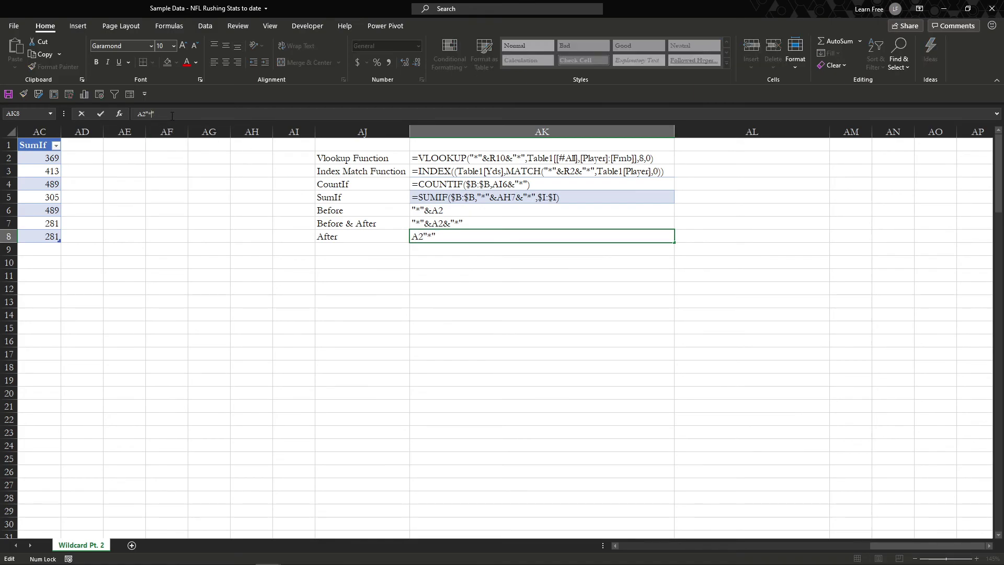
type("&")
key("Return")
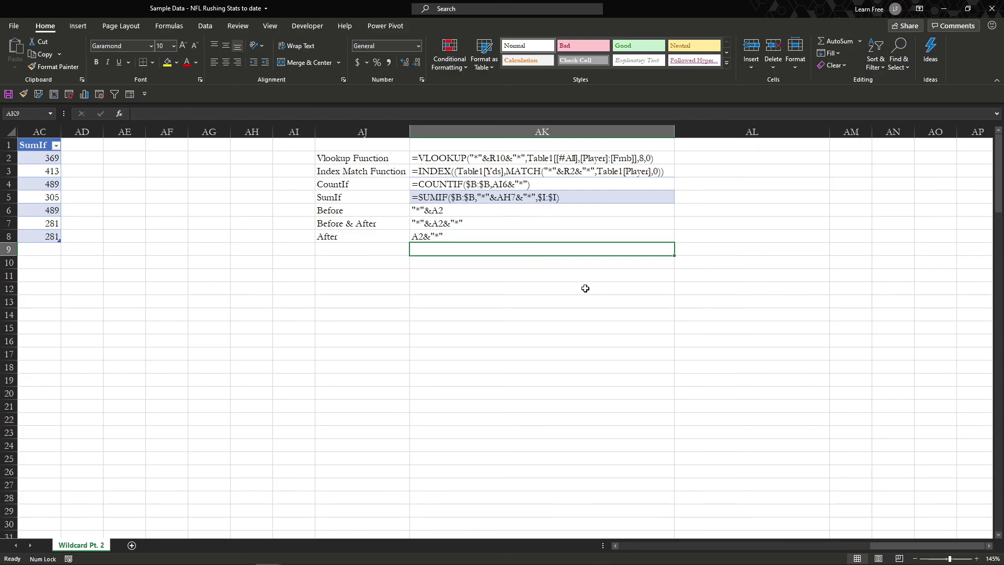
middle_click(568, 283)
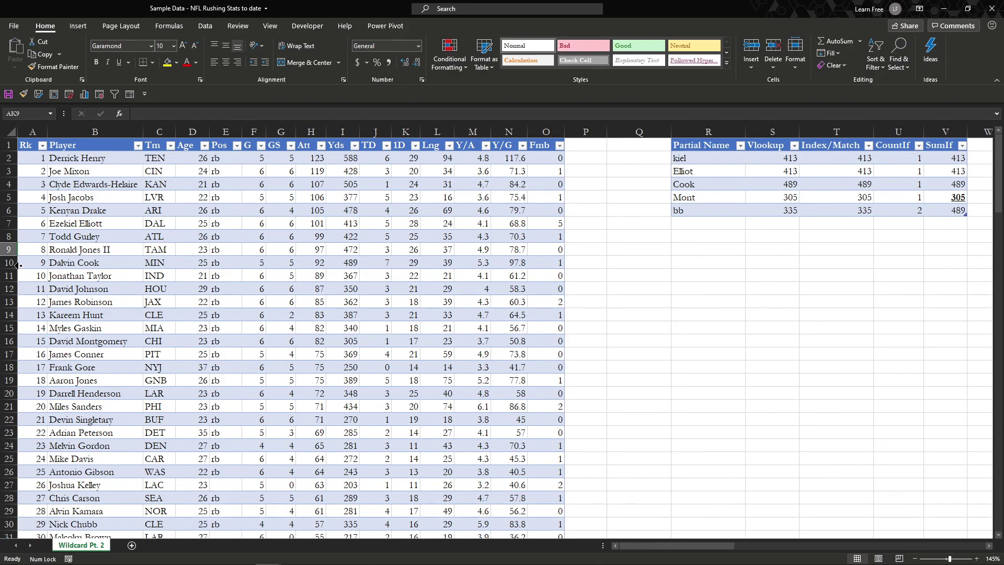